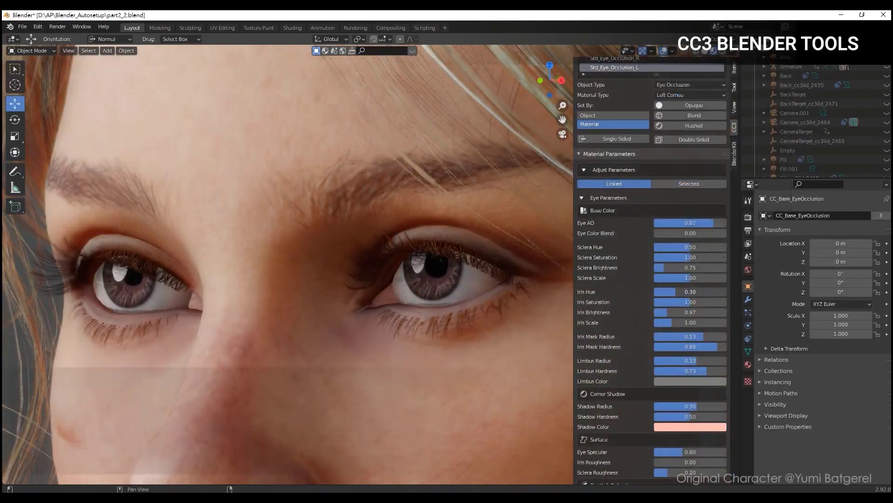
Set the eye material's Iris Hue to 0.43 and Iris Scale to 1.15
{"action": "left_click_drag", "start_coordinate": [710, 292], "coordinate": [684, 292]}
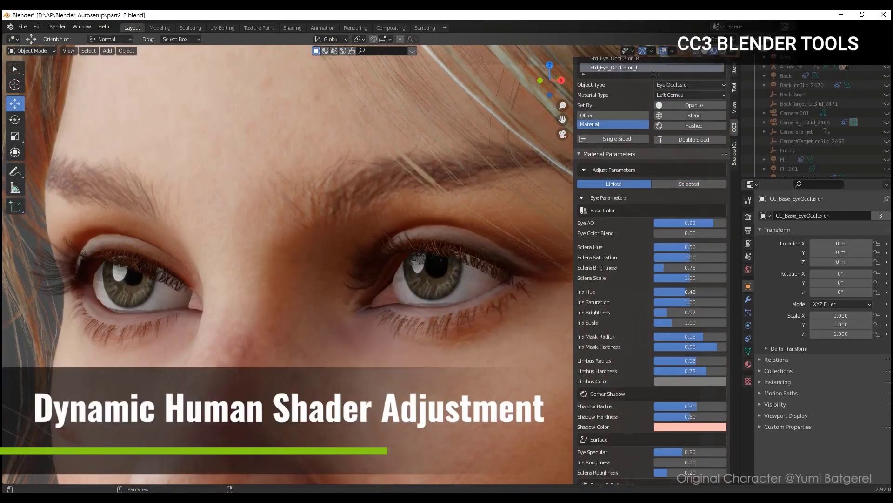
{"action": "left_click_drag", "start_coordinate": [684, 321], "coordinate": [686, 322]}
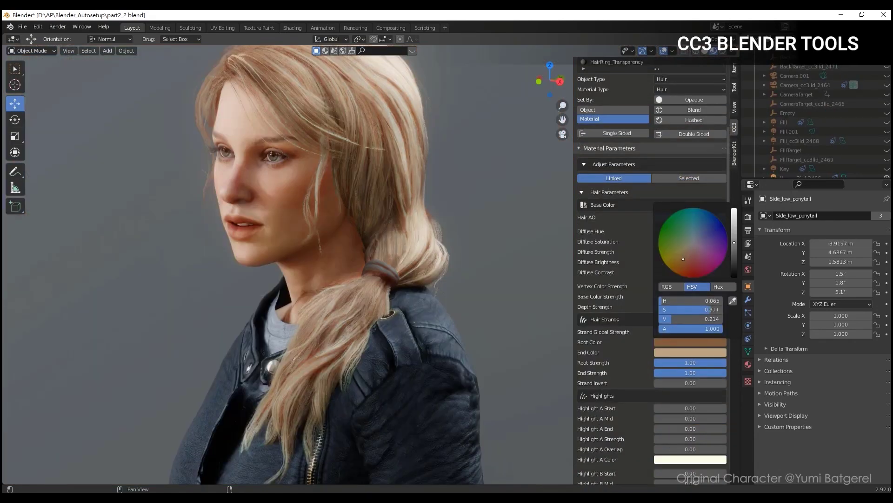
{"action": "left_click_drag", "start_coordinate": [698, 309], "coordinate": [716, 310]}
{"action": "left_click_drag", "start_coordinate": [735, 219], "coordinate": [734, 240]}
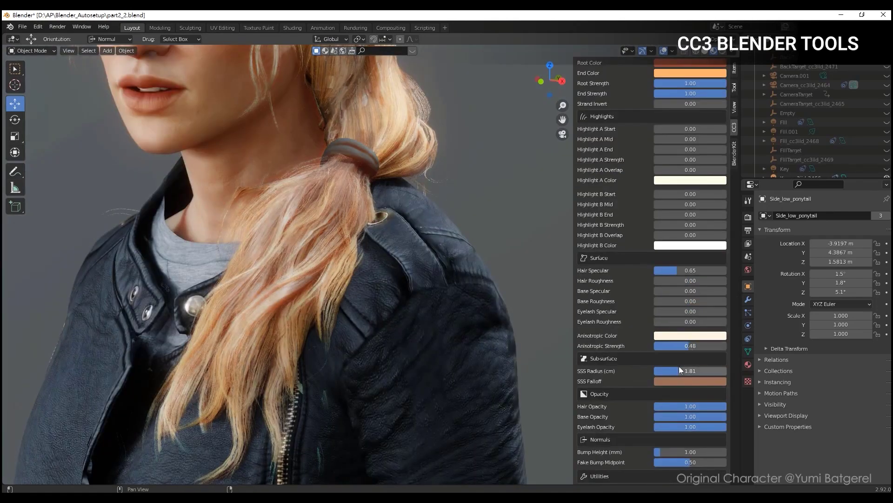
Switch to Reallusion's Blender Character Pipeline web page and examine the workflow diagrams, Eevee auto setup, asset library and character sections
{"action": "scroll", "coordinate": [721, 371], "scroll_direction": "down", "scroll_amount": 2, "text": "ctrl"}
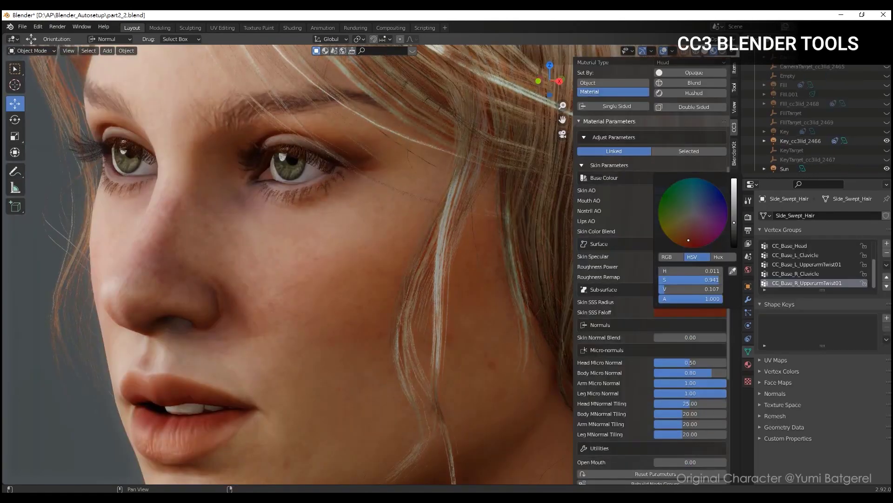
{"action": "scroll", "coordinate": [712, 288], "scroll_direction": "up", "scroll_amount": 5, "text": "ctrl"}
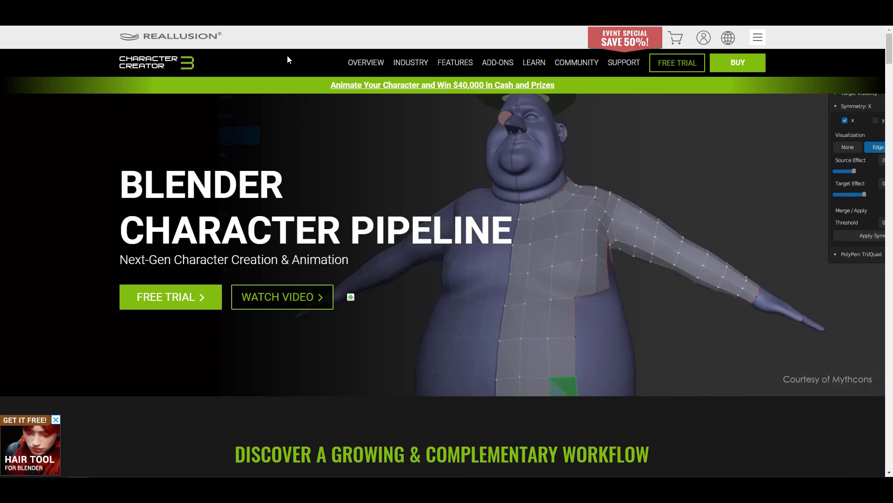
{"action": "scroll", "coordinate": [348, 269], "scroll_direction": "down", "scroll_amount": 15}
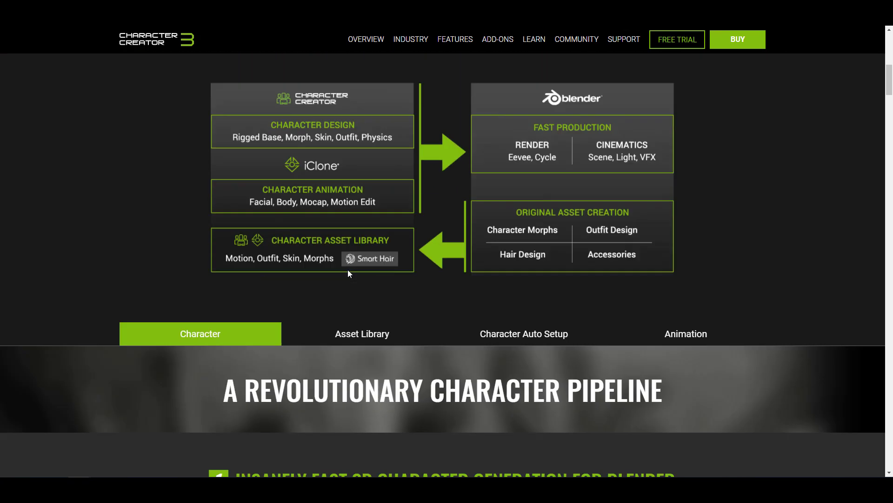
{"action": "scroll", "coordinate": [347, 269], "scroll_direction": "down", "scroll_amount": 20}
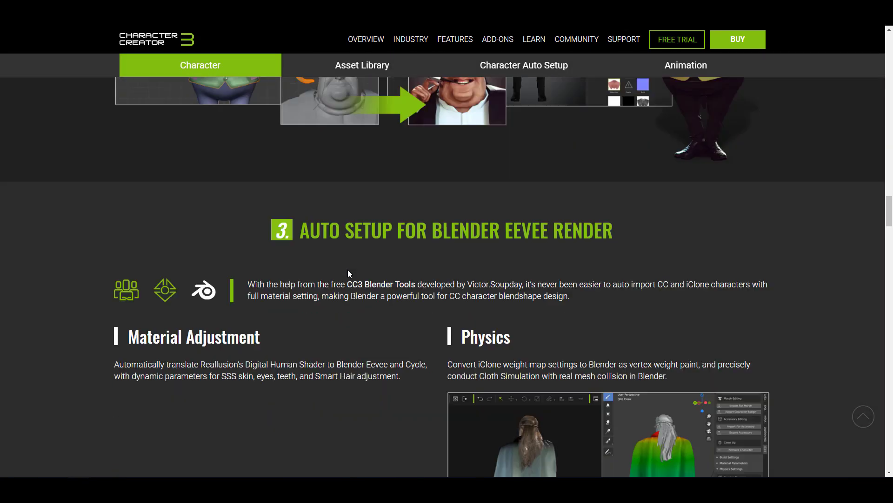
{"action": "scroll", "coordinate": [368, 253], "scroll_direction": "down", "scroll_amount": 8}
{"action": "scroll", "coordinate": [368, 253], "scroll_direction": "up", "scroll_amount": 7}
{"action": "scroll", "coordinate": [368, 253], "scroll_direction": "down", "scroll_amount": 7}
{"action": "scroll", "coordinate": [363, 238], "scroll_direction": "up", "scroll_amount": 1}
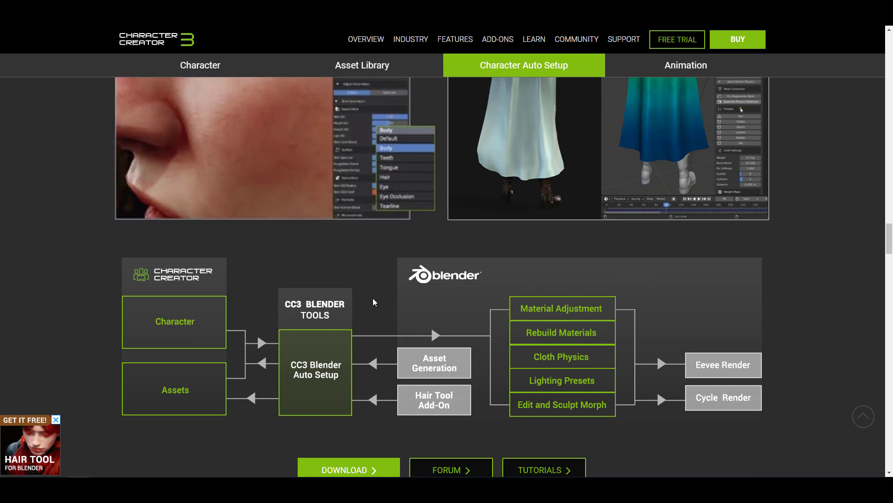
{"action": "scroll", "coordinate": [373, 302], "scroll_direction": "up", "scroll_amount": 4}
{"action": "scroll", "coordinate": [373, 298], "scroll_direction": "up", "scroll_amount": 15}
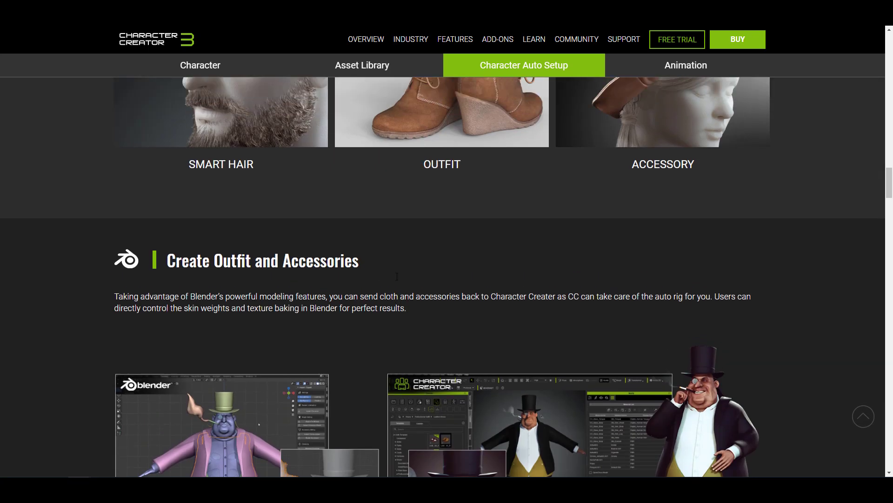
{"action": "scroll", "coordinate": [397, 277], "scroll_direction": "up", "scroll_amount": 10}
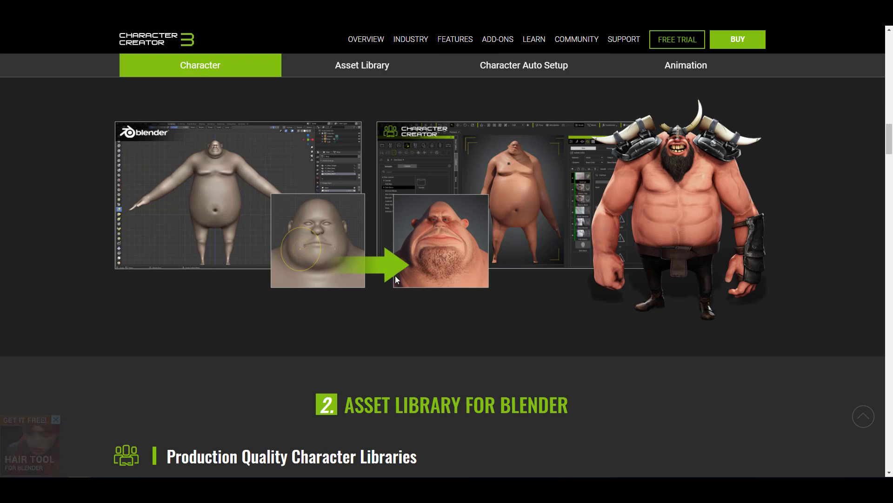
{"action": "scroll", "coordinate": [392, 267], "scroll_direction": "up", "scroll_amount": 6}
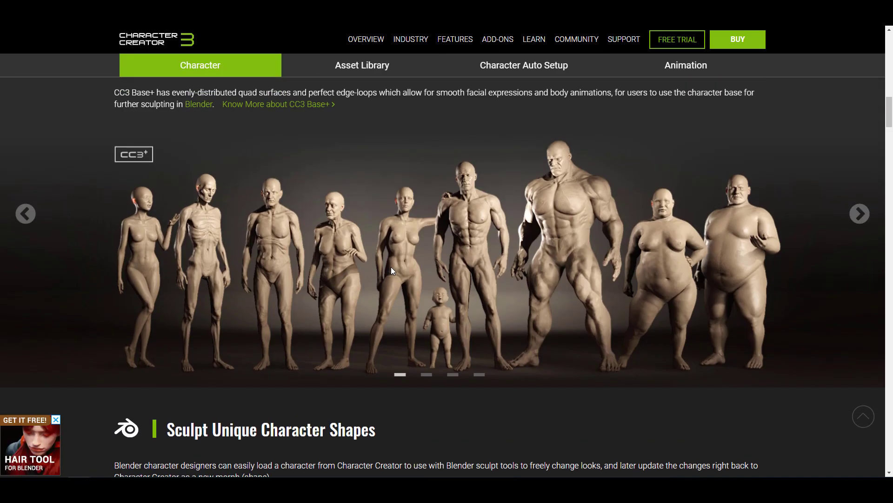
{"action": "scroll", "coordinate": [391, 267], "scroll_direction": "down", "scroll_amount": 14}
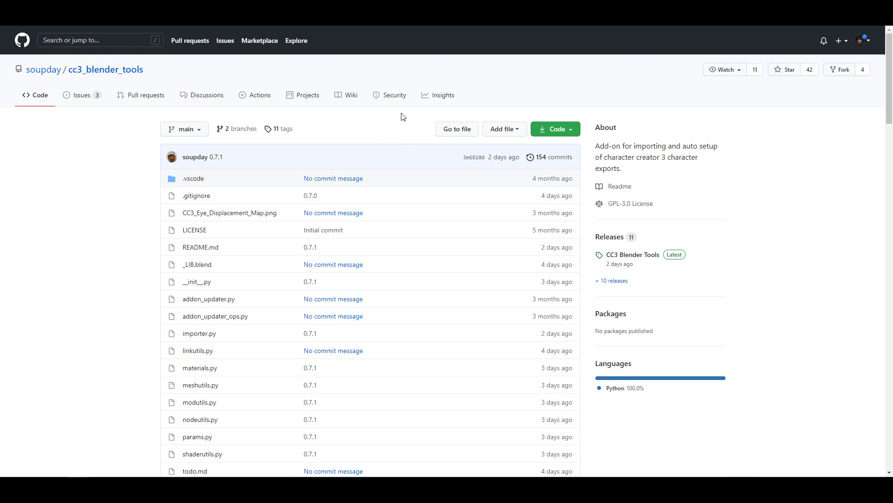
Look over the cc3_blender_tools repository on GitHub, including its file list and the releases section
{"action": "scroll", "coordinate": [462, 290], "scroll_direction": "down", "scroll_amount": 2}
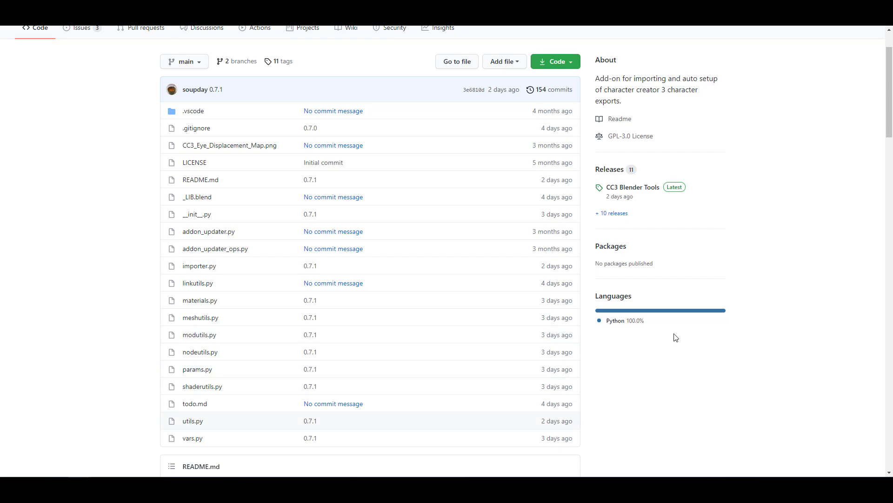
{"action": "scroll", "coordinate": [623, 316], "scroll_direction": "up", "scroll_amount": 2}
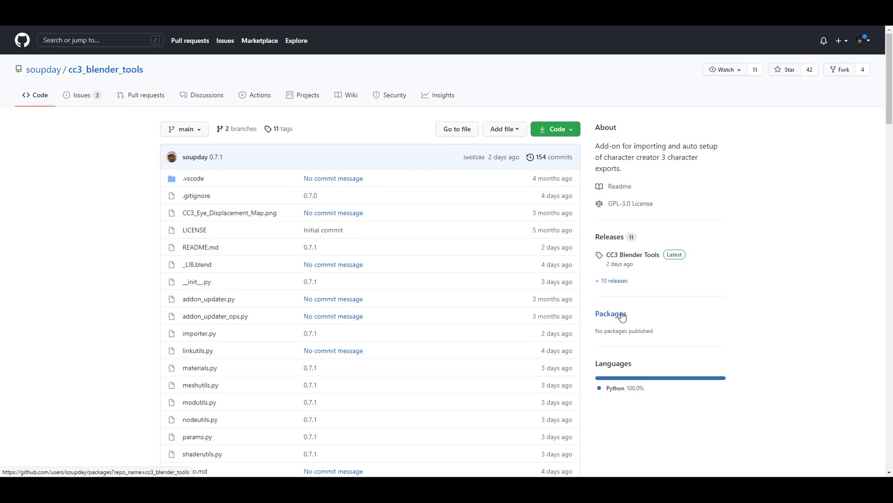
{"action": "scroll", "coordinate": [623, 316], "scroll_direction": "down", "scroll_amount": 5}
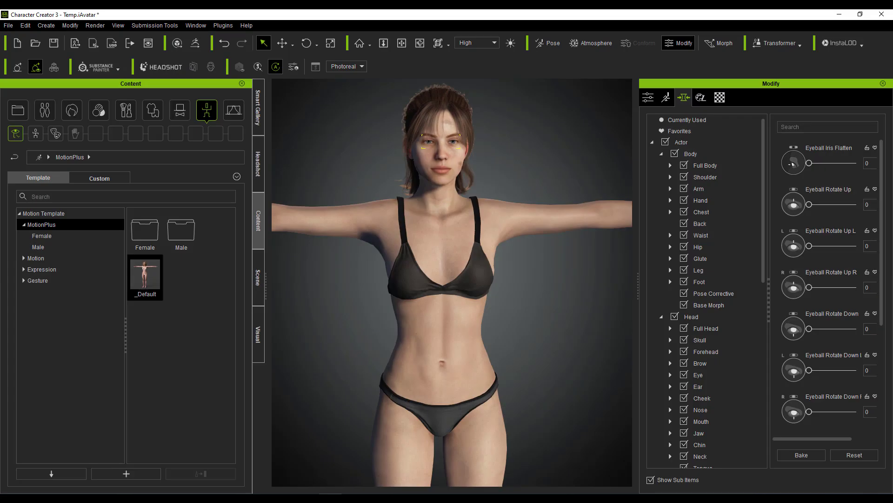
{"action": "scroll", "coordinate": [503, 256], "scroll_direction": "down", "scroll_amount": 3}
{"action": "scroll", "coordinate": [503, 256], "scroll_direction": "up", "scroll_amount": 1}
{"action": "scroll", "coordinate": [503, 257], "scroll_direction": "down", "scroll_amount": 4}
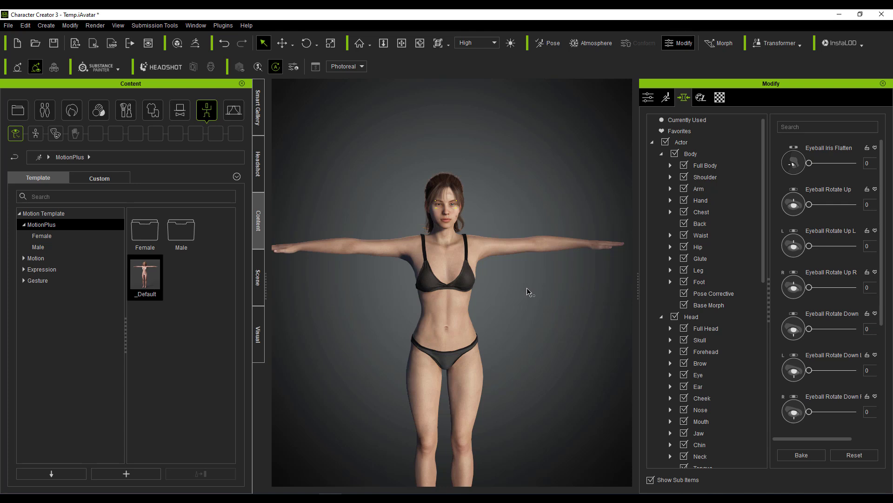
{"action": "scroll", "coordinate": [494, 275], "scroll_direction": "up", "scroll_amount": 3}
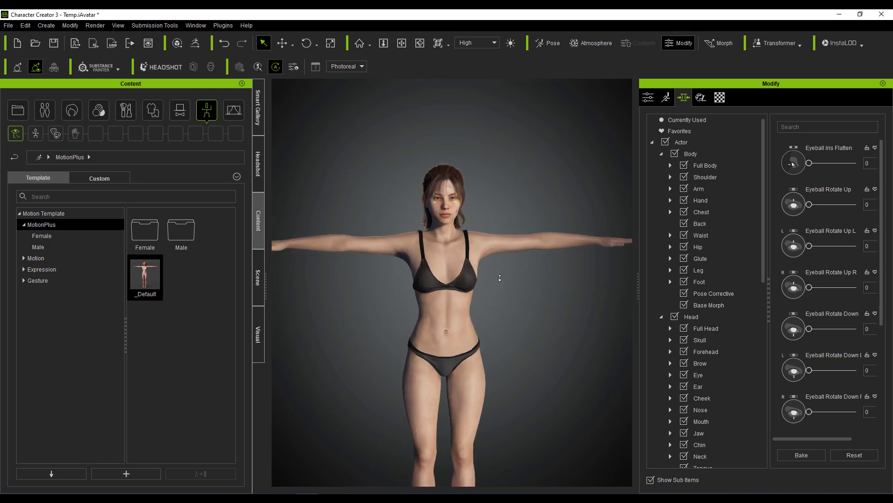
{"action": "scroll", "coordinate": [494, 274], "scroll_direction": "down", "scroll_amount": 5}
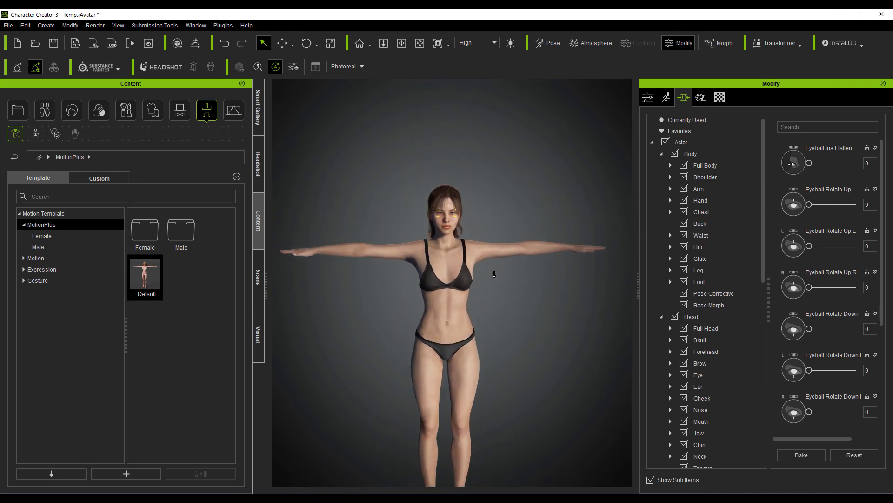
{"action": "scroll", "coordinate": [479, 267], "scroll_direction": "up", "scroll_amount": 5}
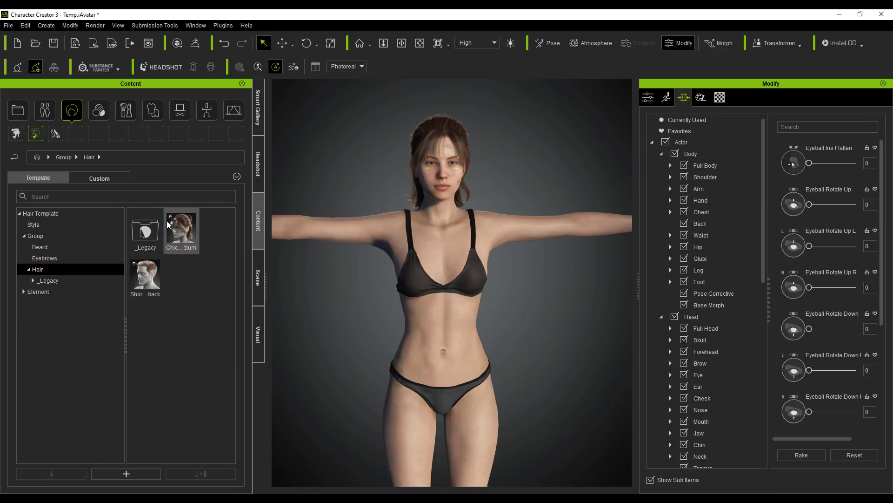
Look through the Visual settings, the Scene object list and the Content library's hair and Miscellaneous makeup templates
{"action": "left_click", "coordinate": [258, 334]}
{"action": "scroll", "coordinate": [431, 189], "scroll_direction": "down", "scroll_amount": 1}
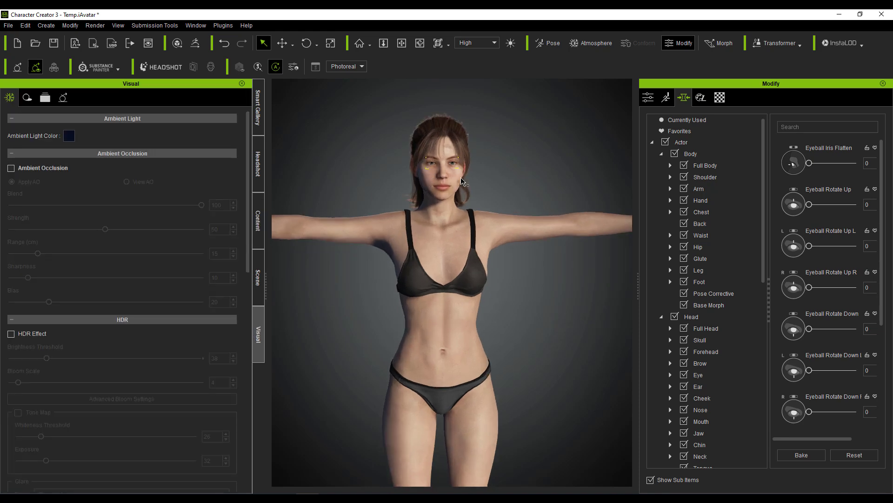
{"action": "left_click", "coordinate": [255, 173]}
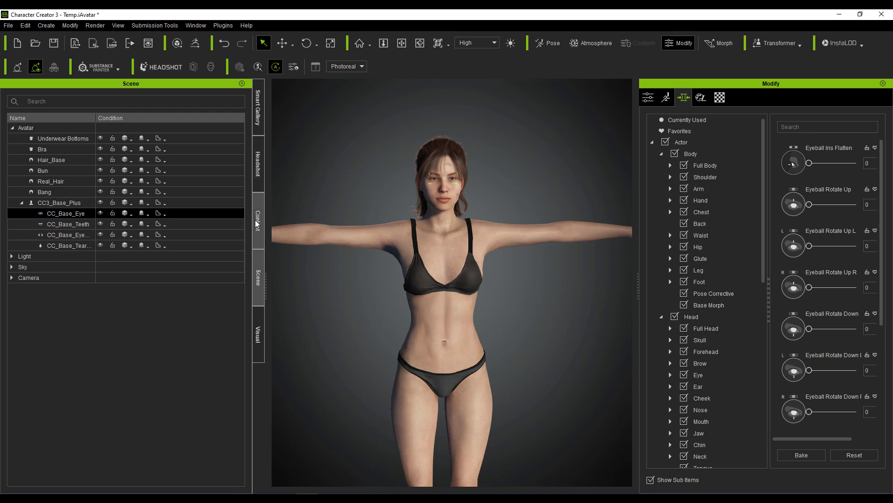
{"action": "left_click", "coordinate": [257, 224]}
{"action": "scroll", "coordinate": [451, 158], "scroll_direction": "up", "scroll_amount": 3}
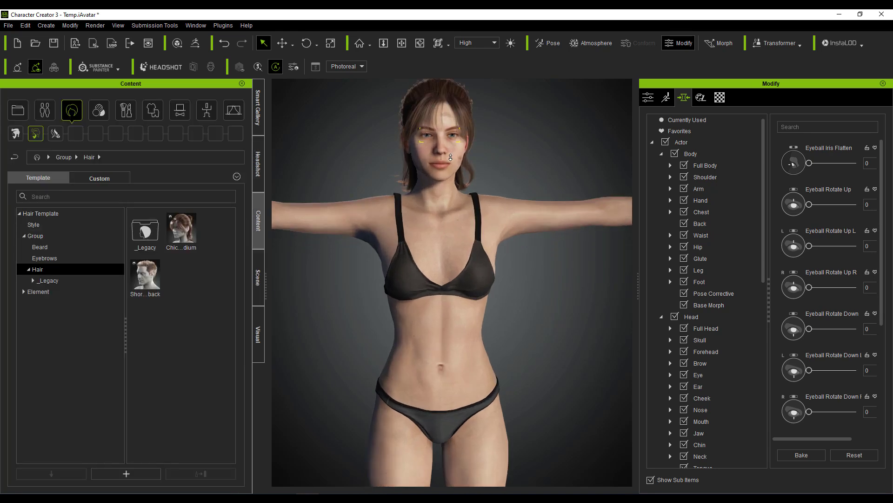
{"action": "scroll", "coordinate": [451, 157], "scroll_direction": "up", "scroll_amount": 3}
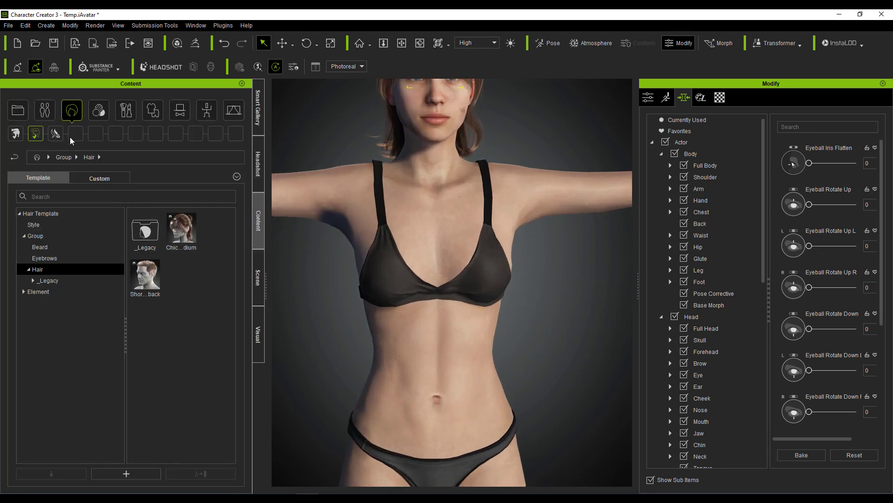
{"action": "left_click", "coordinate": [133, 114]}
{"action": "scroll", "coordinate": [485, 216], "scroll_direction": "down", "scroll_amount": 3}
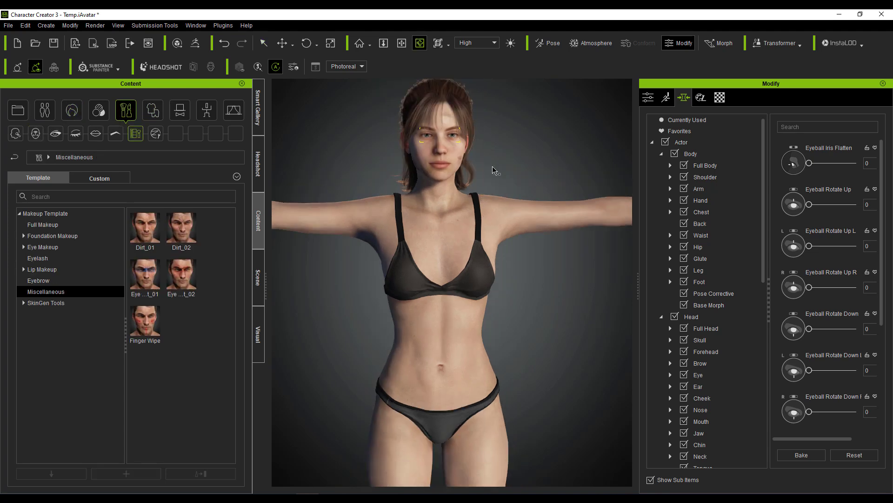
Inspect the character's face and skin details up close from the front and a slight angle
{"action": "left_click_drag", "start_coordinate": [494, 159], "coordinate": [488, 284]}
{"action": "scroll", "coordinate": [450, 255], "scroll_direction": "up", "scroll_amount": 5}
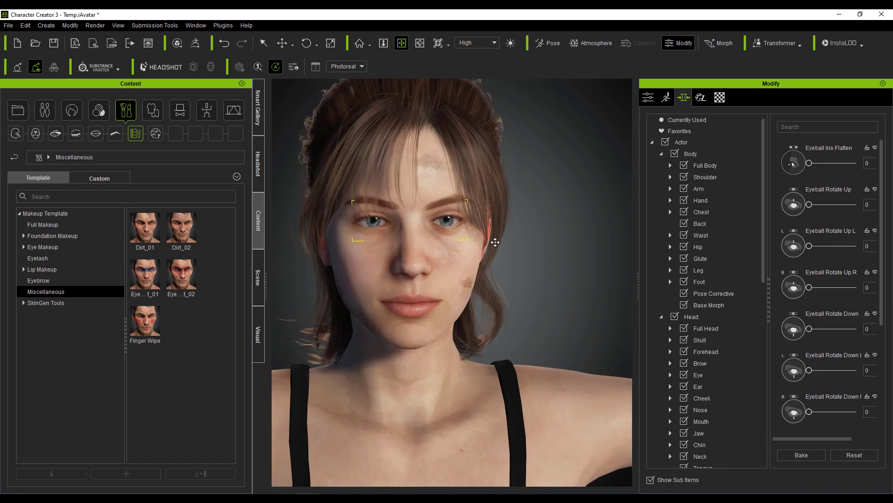
{"action": "scroll", "coordinate": [526, 282], "scroll_direction": "down", "scroll_amount": 2}
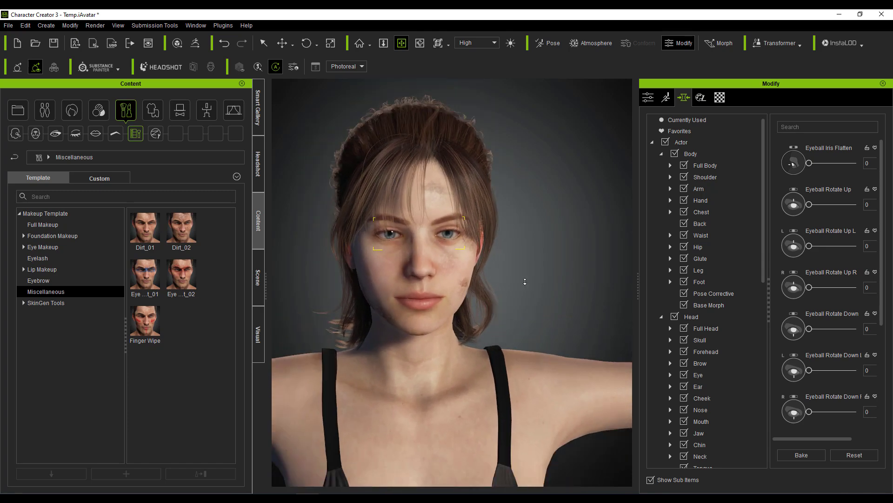
{"action": "key", "text": "c"}
{"action": "left_click_drag", "start_coordinate": [539, 284], "coordinate": [532, 354]}
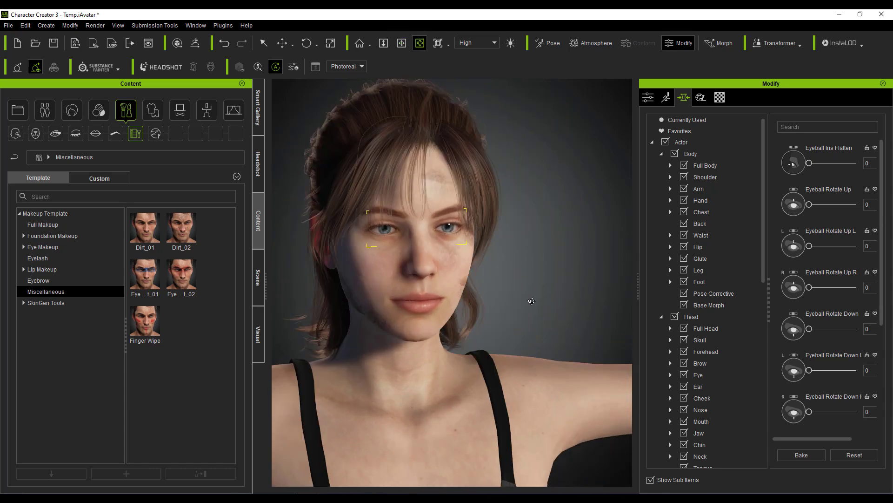
{"action": "scroll", "coordinate": [531, 293], "scroll_direction": "down", "scroll_amount": 5}
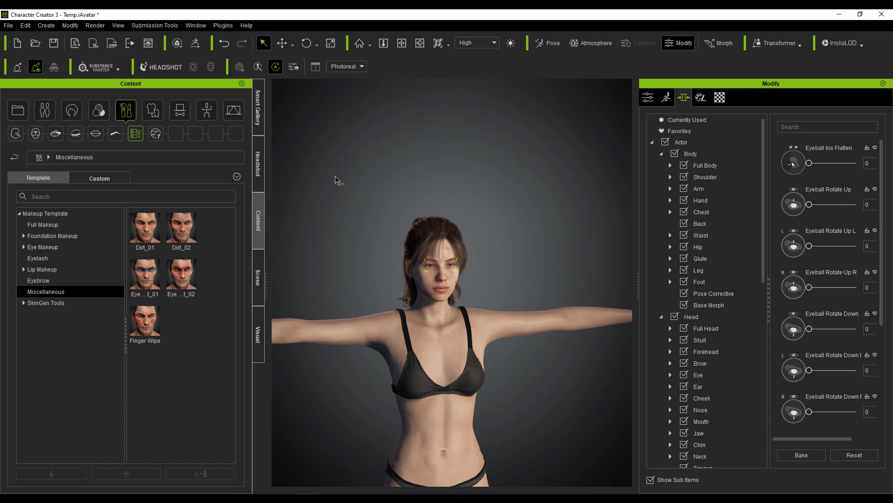
Examine the morph sliders for the whole Actor, from head and skull shape through brow, eye and eyeball
{"action": "left_click", "coordinate": [745, 144]}
{"action": "scroll", "coordinate": [828, 330], "scroll_direction": "down", "scroll_amount": 10}
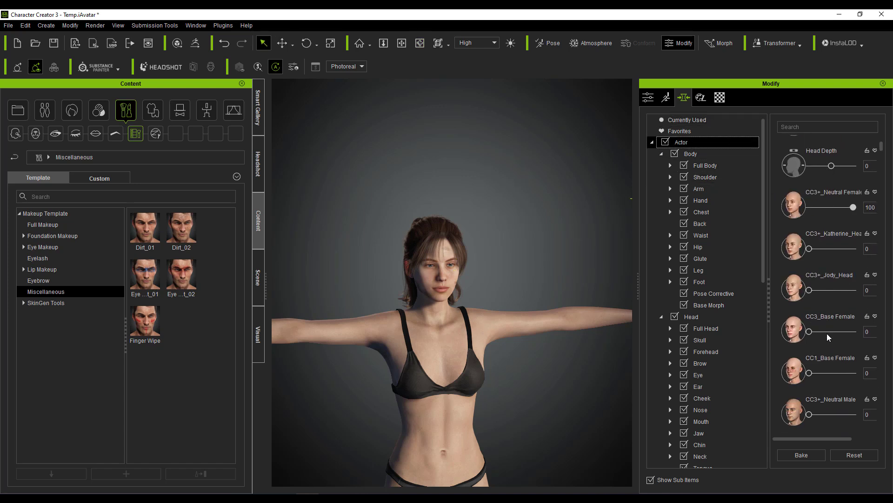
{"action": "scroll", "coordinate": [827, 328], "scroll_direction": "down", "scroll_amount": 10}
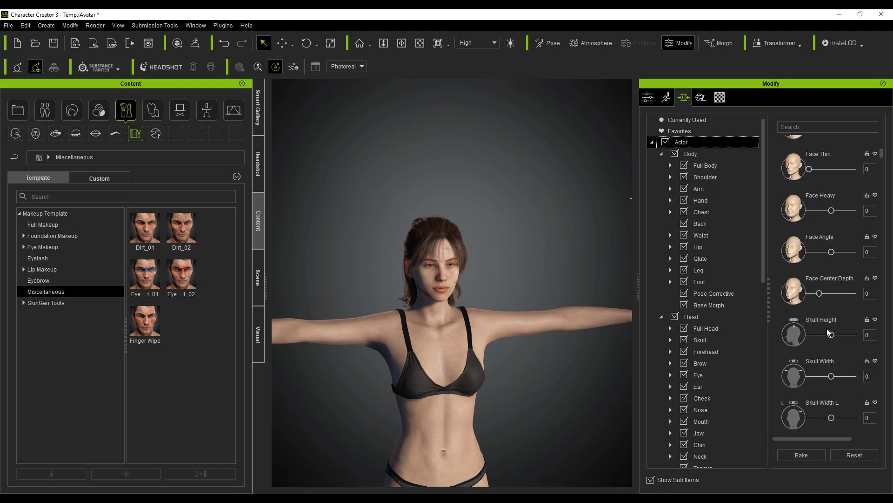
{"action": "scroll", "coordinate": [827, 329], "scroll_direction": "up", "scroll_amount": 15}
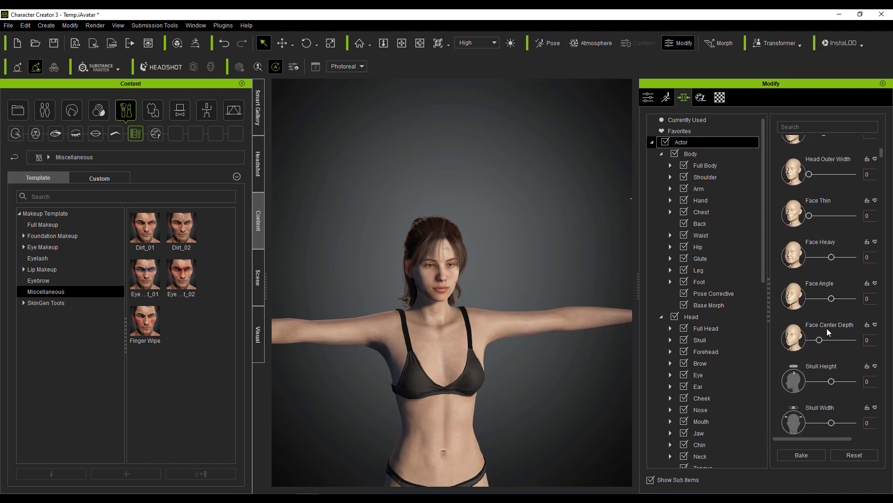
{"action": "scroll", "coordinate": [827, 330], "scroll_direction": "up", "scroll_amount": 2}
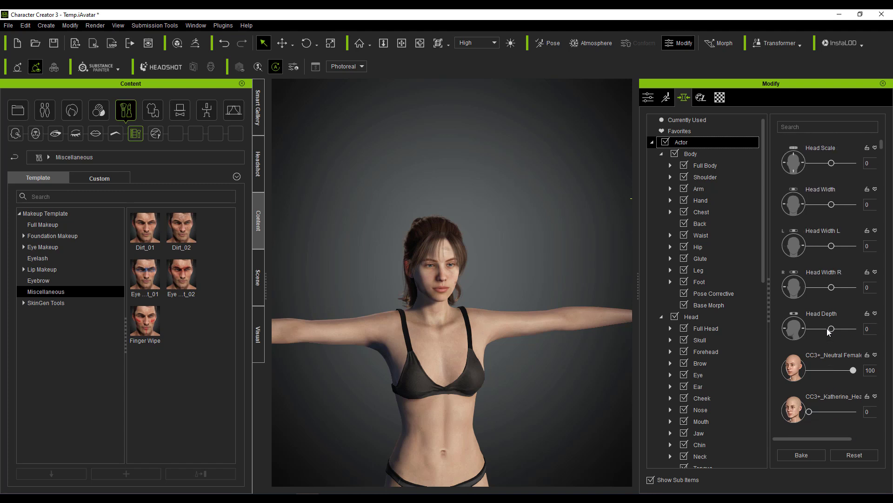
{"action": "scroll", "coordinate": [828, 330], "scroll_direction": "down", "scroll_amount": 10}
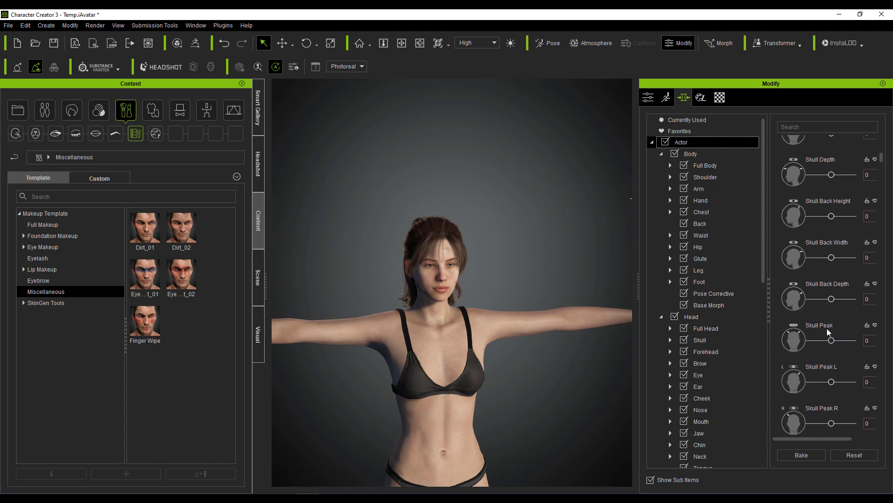
{"action": "scroll", "coordinate": [827, 328], "scroll_direction": "down", "scroll_amount": 10}
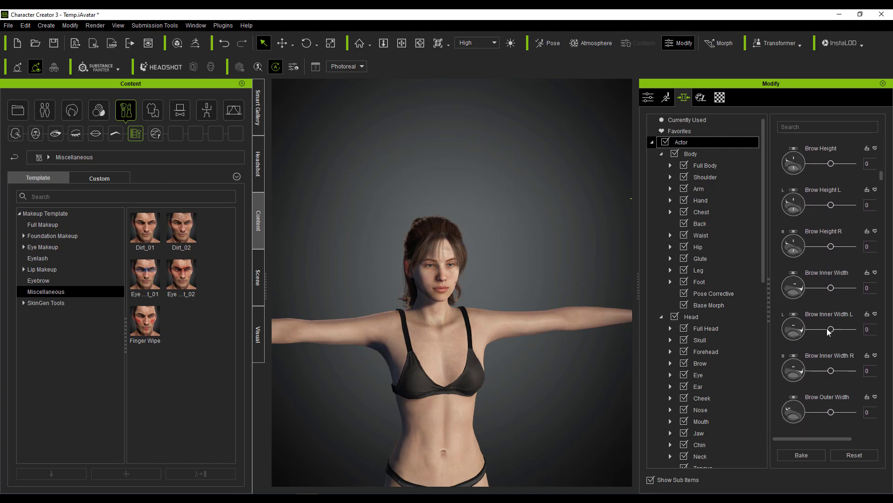
{"action": "scroll", "coordinate": [828, 328], "scroll_direction": "down", "scroll_amount": 10}
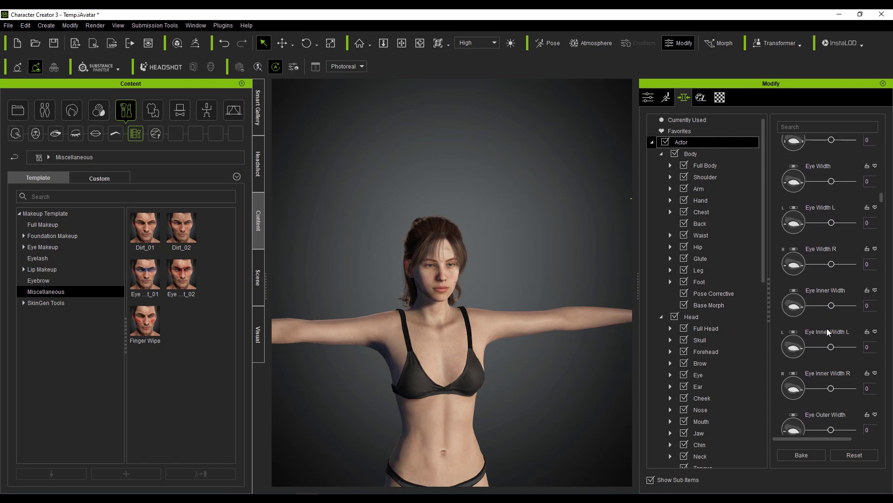
{"action": "scroll", "coordinate": [829, 332], "scroll_direction": "down", "scroll_amount": 4}
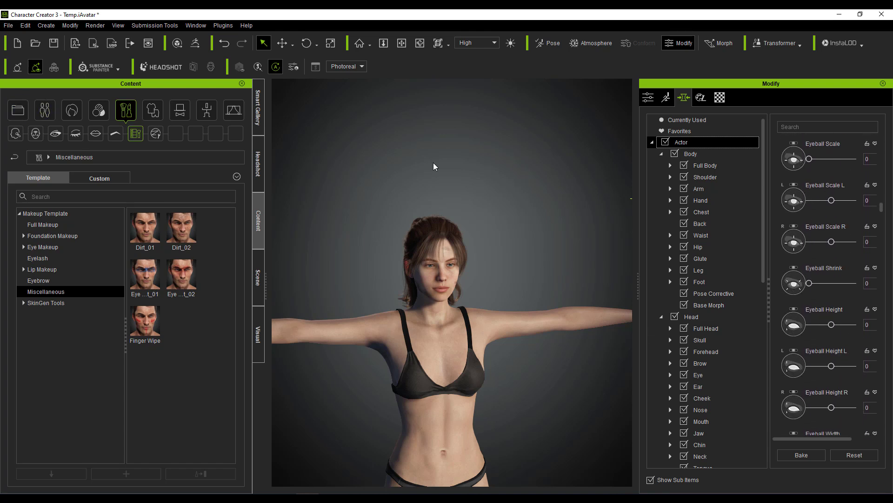
Review the clothed-character FBX export settings, including the Blender target preset and the maximum texture size choices, and close them without exporting
{"action": "left_click", "coordinate": [8, 26]}
{"action": "mouse_move", "coordinate": [70, 113]}
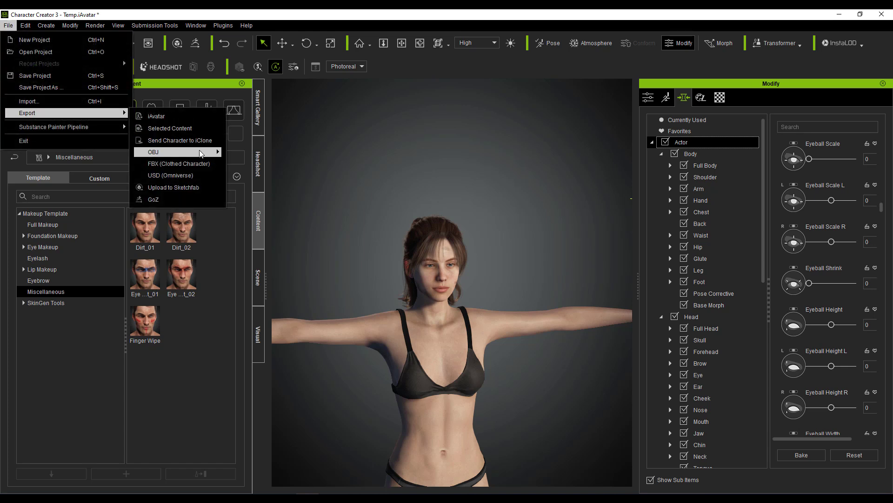
{"action": "left_click", "coordinate": [203, 166]}
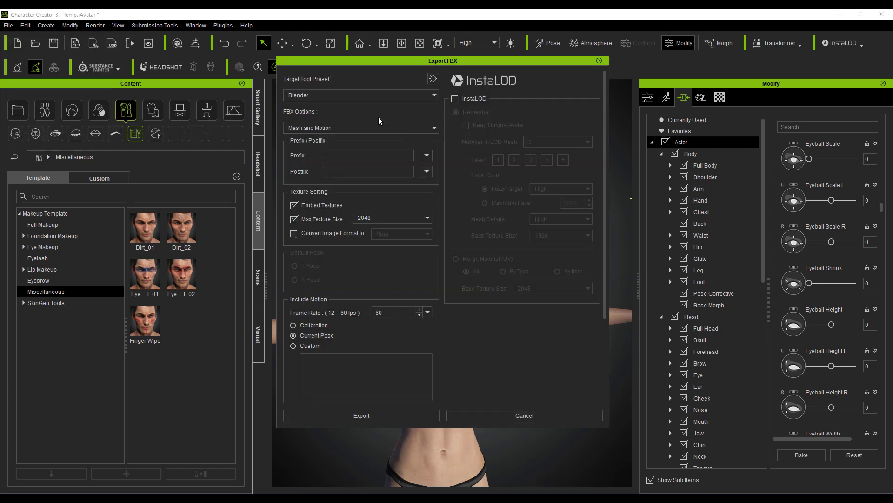
{"action": "left_click", "coordinate": [350, 95]}
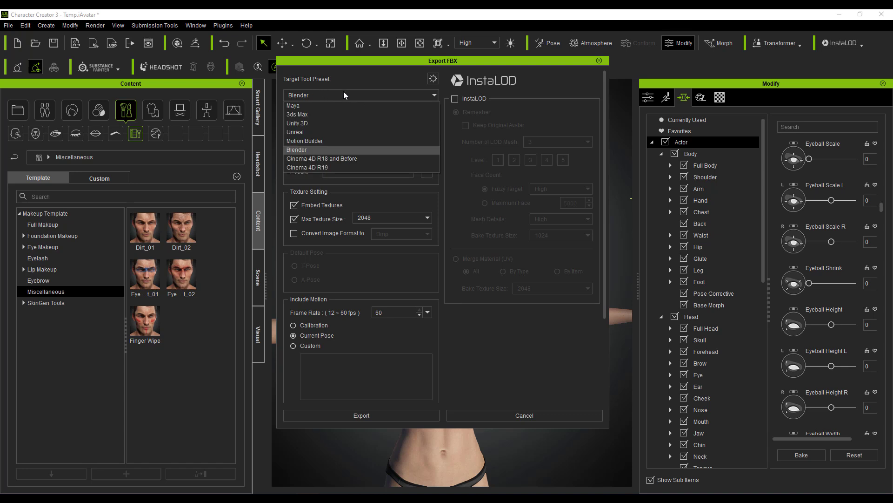
{"action": "left_click", "coordinate": [370, 269]}
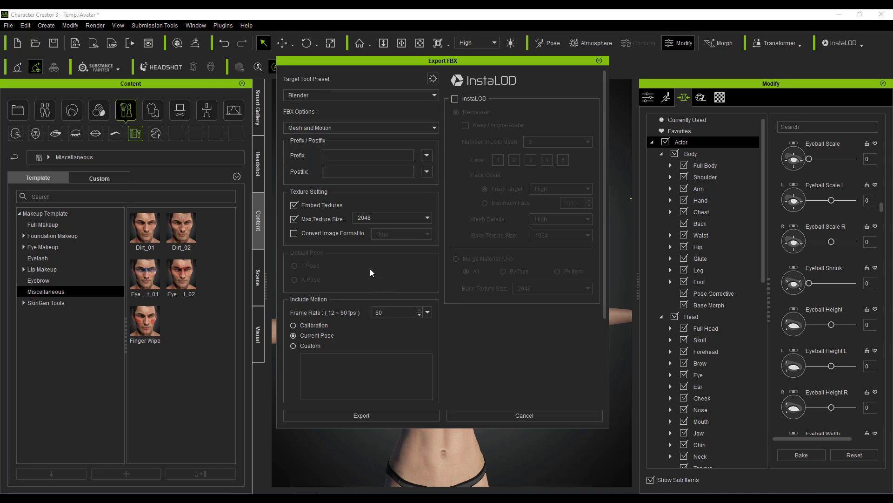
{"action": "left_click", "coordinate": [371, 219]}
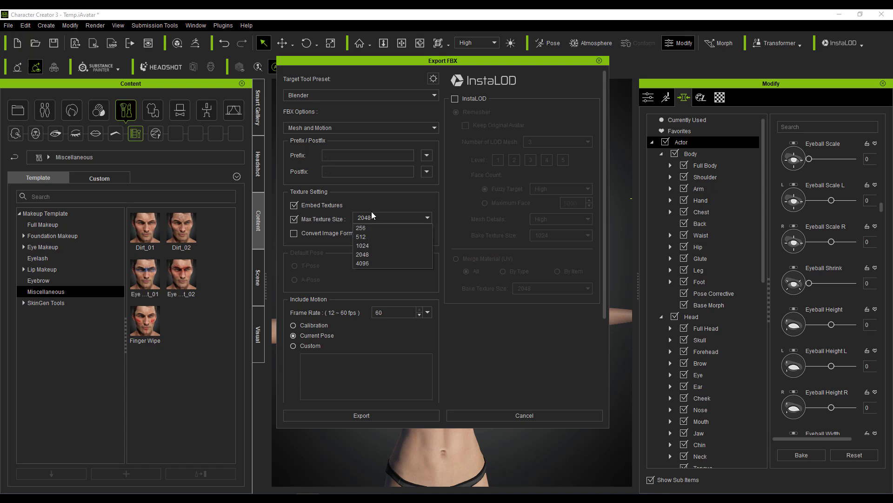
{"action": "left_click", "coordinate": [514, 367]}
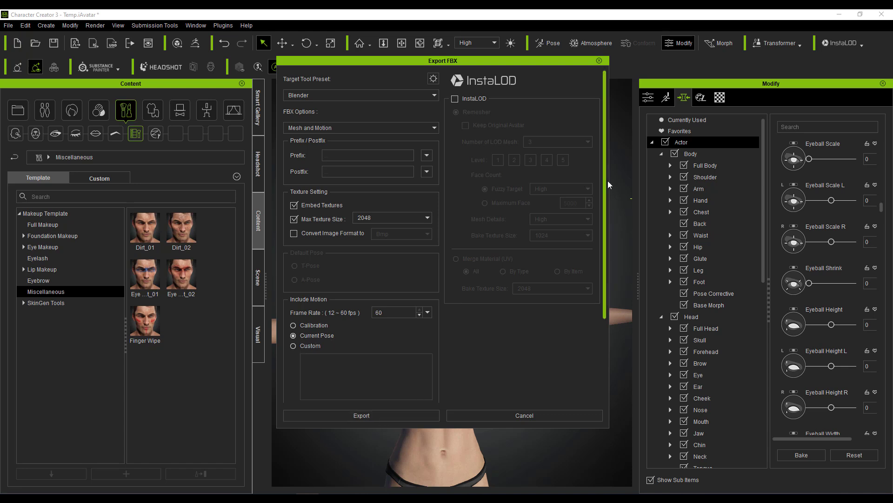
{"action": "left_click", "coordinate": [600, 60]}
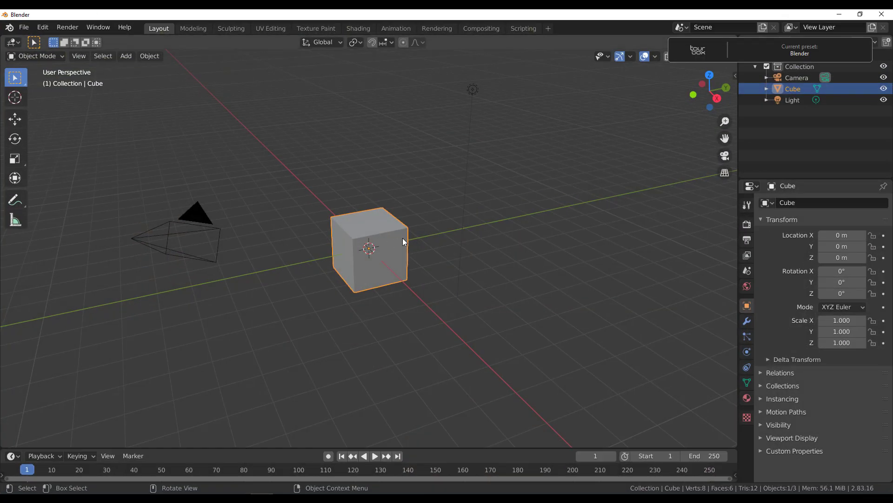
Switch to Blender and search the add-on preferences for "CC"
{"action": "scroll", "coordinate": [420, 236], "scroll_direction": "up", "scroll_amount": 5}
{"action": "scroll", "coordinate": [420, 236], "scroll_direction": "down", "scroll_amount": 5}
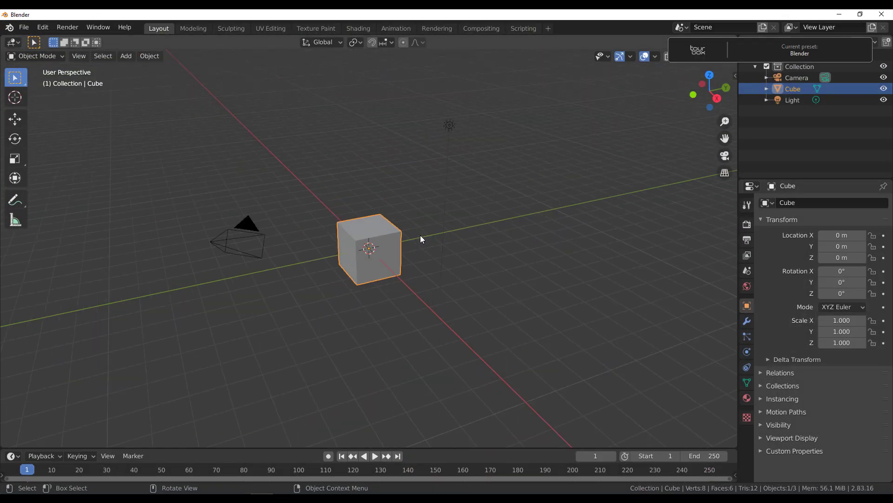
{"action": "scroll", "coordinate": [420, 235], "scroll_direction": "up", "scroll_amount": 1}
{"action": "left_click", "coordinate": [39, 26]}
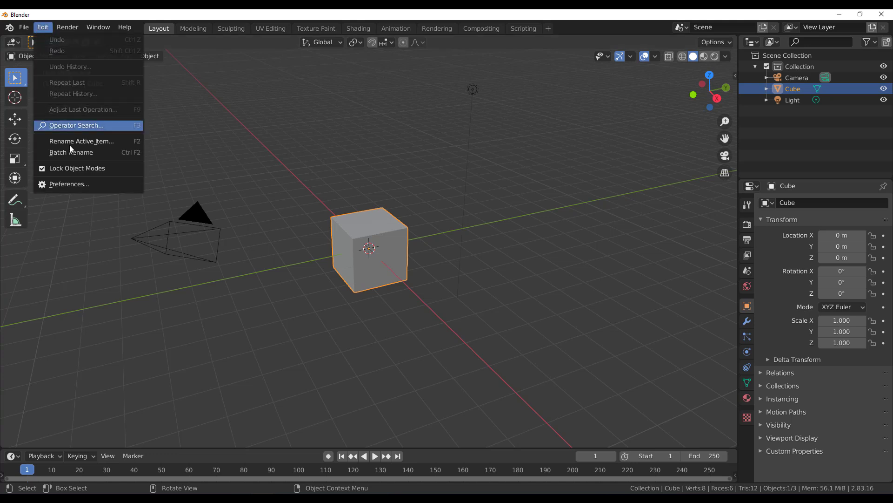
{"action": "left_click", "coordinate": [74, 183]}
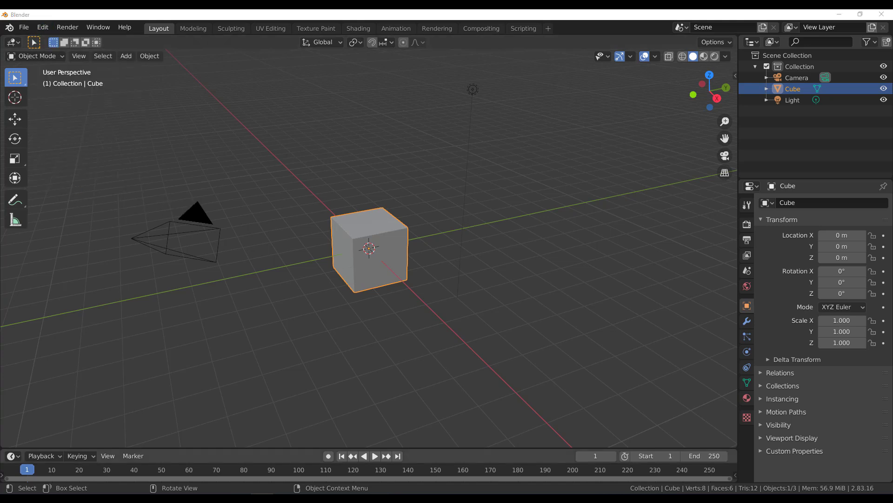
{"action": "left_click", "coordinate": [519, 120]}
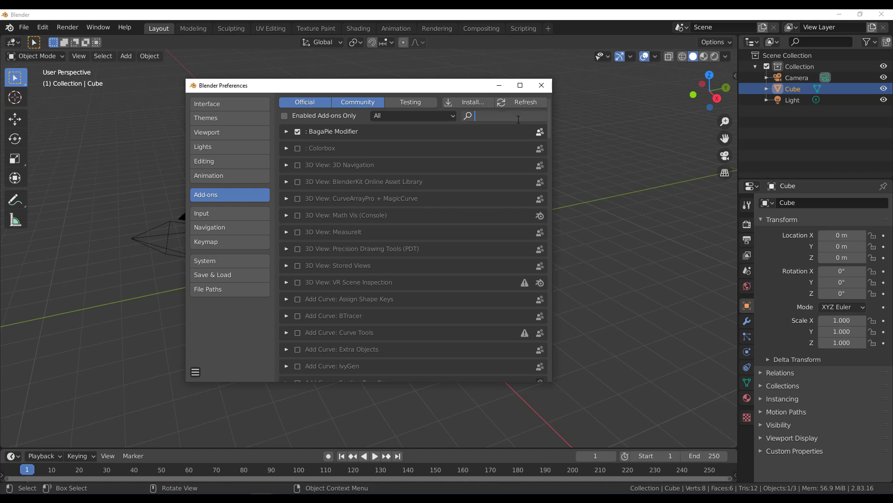
{"action": "type", "text": "CC"}
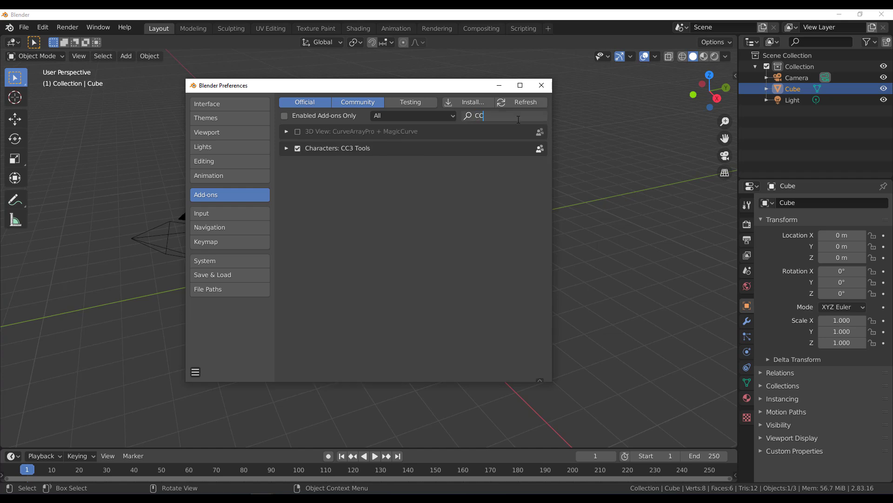
{"action": "key", "text": "Return"}
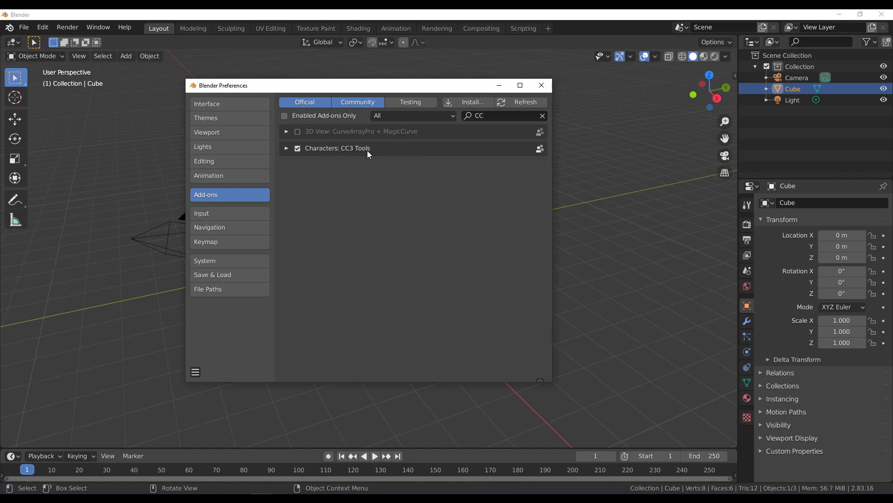
Look over the CC3 Tools add-on's details and its material, lighting, eye and physics preferences, and close the preferences
{"action": "left_click", "coordinate": [286, 149]}
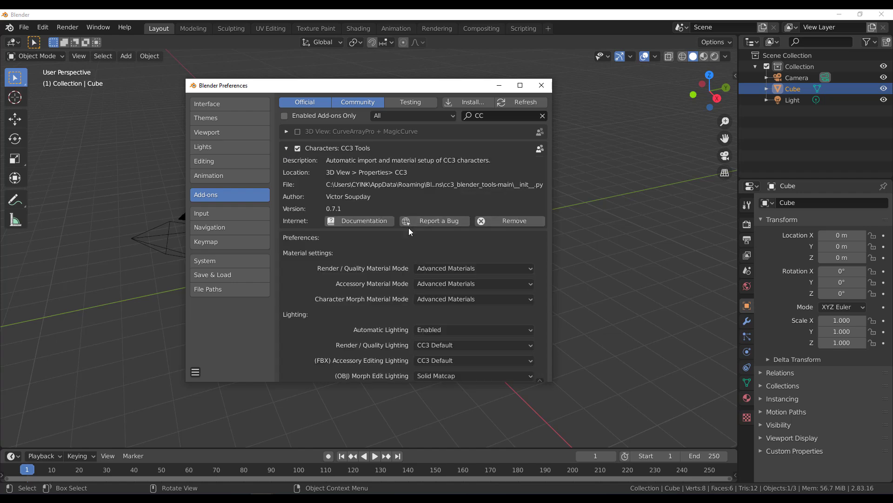
{"action": "scroll", "coordinate": [398, 254], "scroll_direction": "down", "scroll_amount": 15}
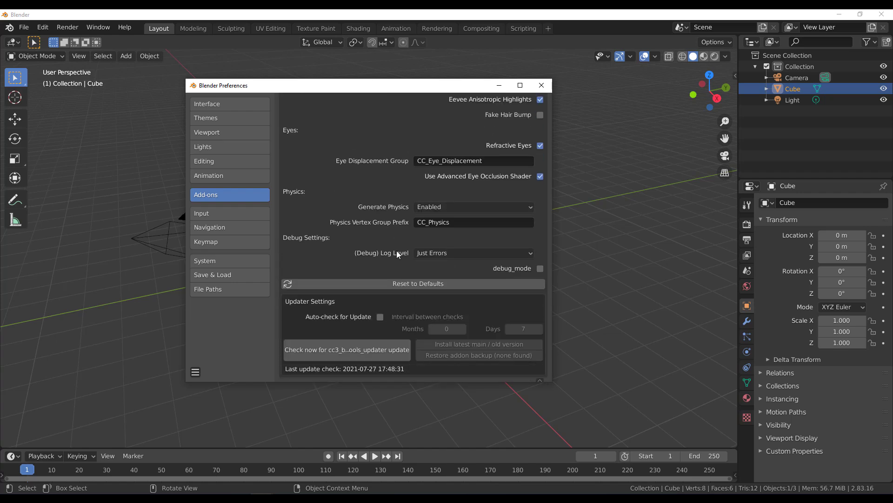
{"action": "scroll", "coordinate": [396, 254], "scroll_direction": "up", "scroll_amount": 10}
{"action": "left_click", "coordinate": [541, 85]}
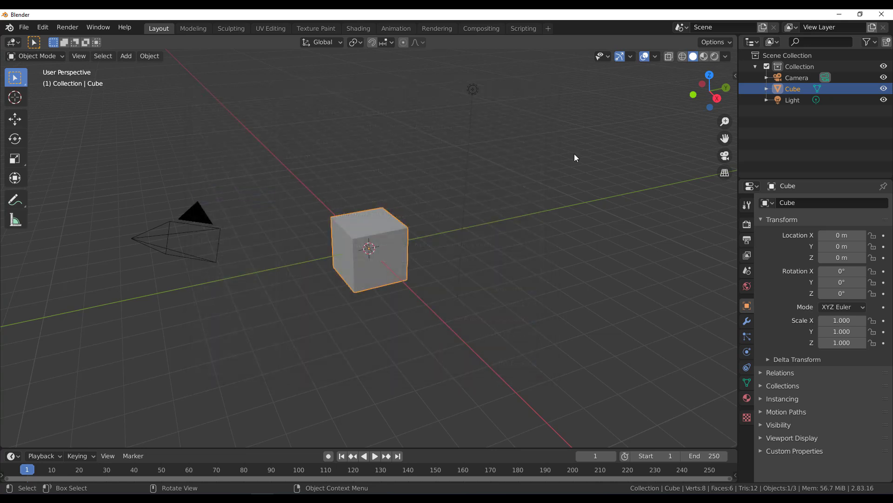
Show the CC3 add-on controls beside the viewport and set character import to use Lighting
{"action": "left_click", "coordinate": [574, 153]}
{"action": "key", "text": "n"}
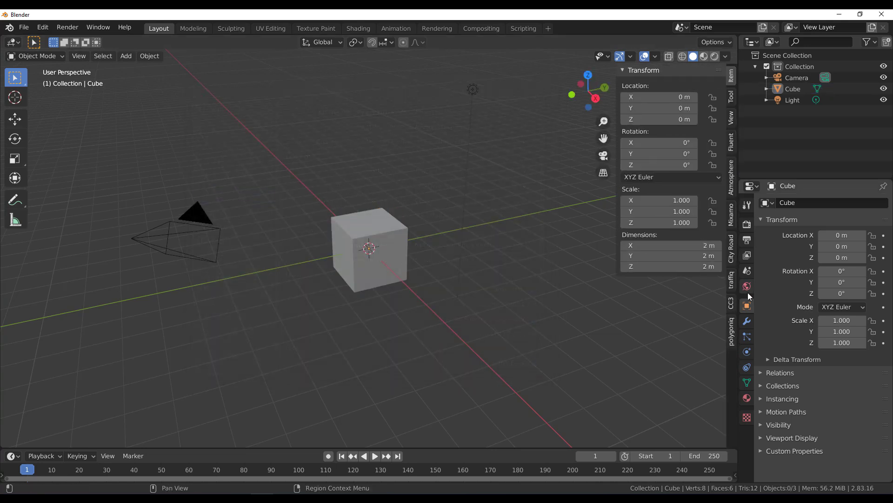
{"action": "left_click", "coordinate": [732, 304]}
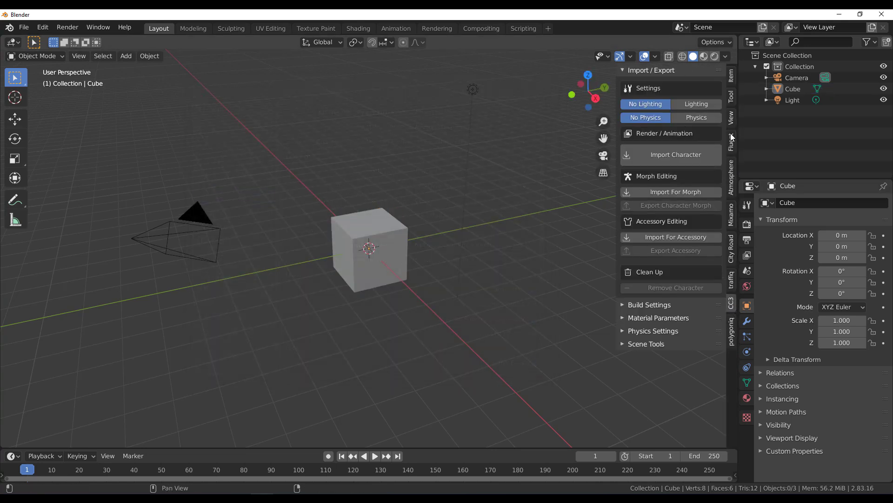
{"action": "left_click", "coordinate": [699, 107]}
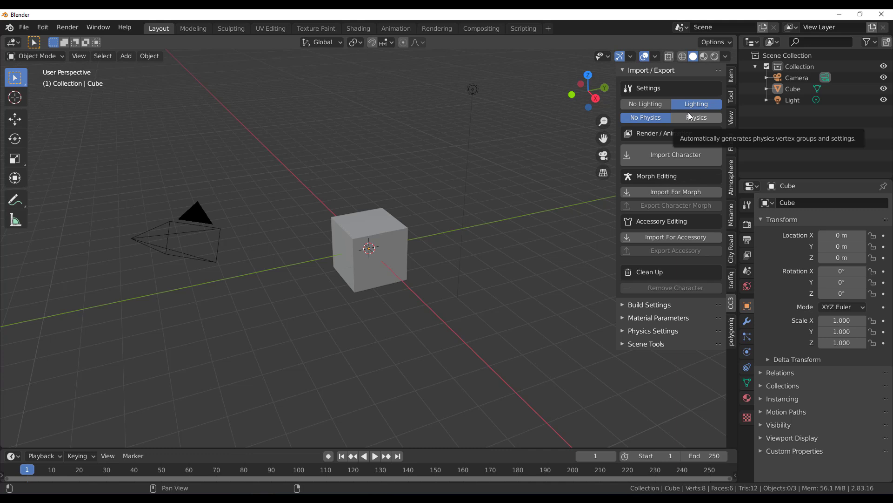
Delete the default cube and import the character file Female Pose.Fbx for rendering and animation with the CC3 add-on
{"action": "left_click", "coordinate": [384, 255]}
{"action": "key", "text": "Delete"}
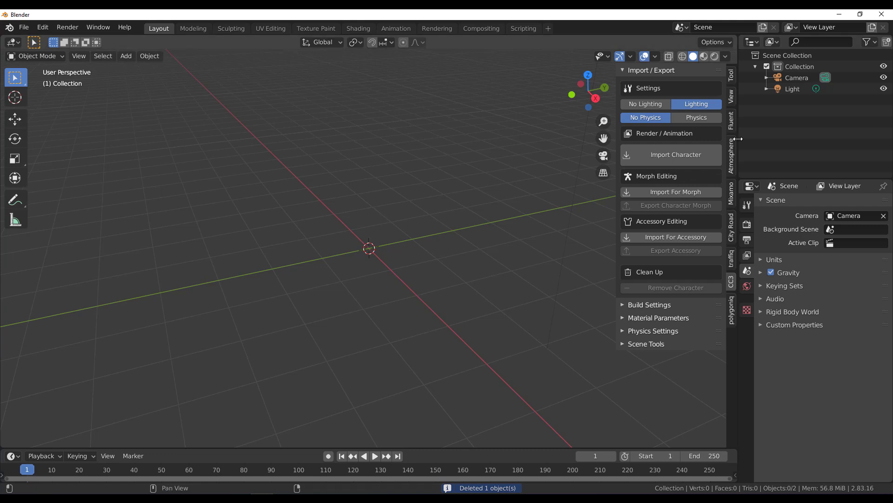
{"action": "left_click", "coordinate": [682, 160]}
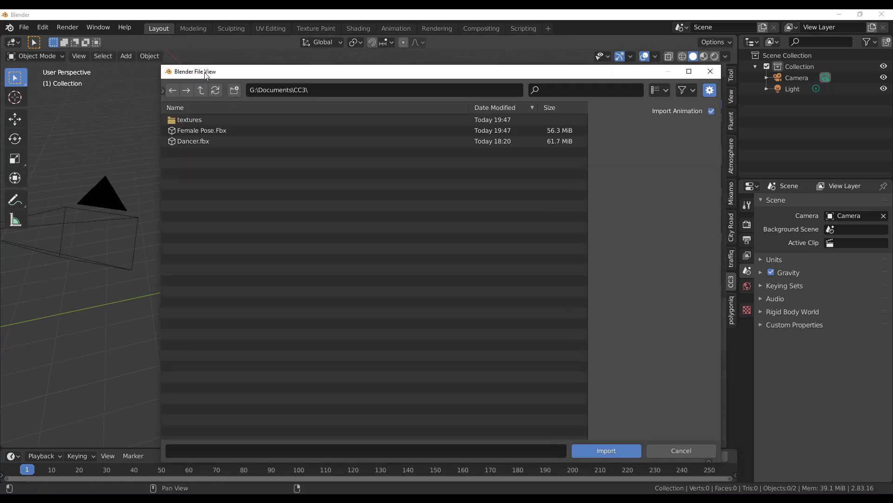
{"action": "left_click", "coordinate": [210, 131]}
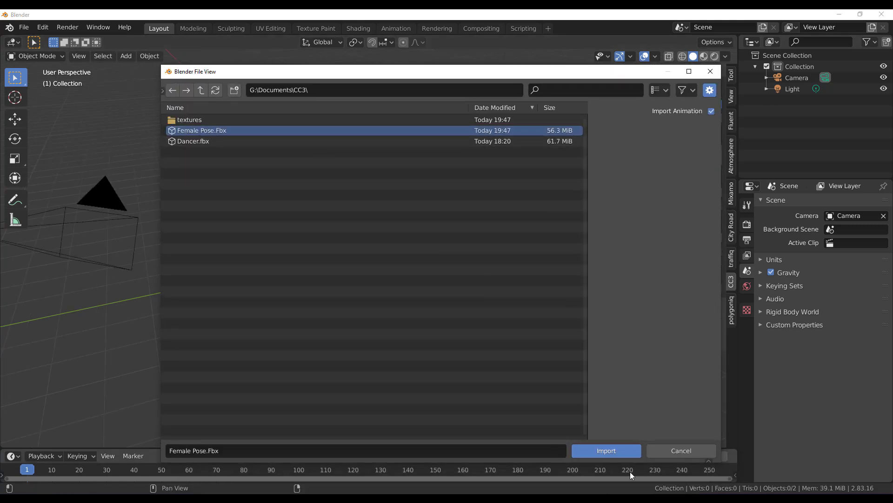
{"action": "left_click", "coordinate": [600, 450]}
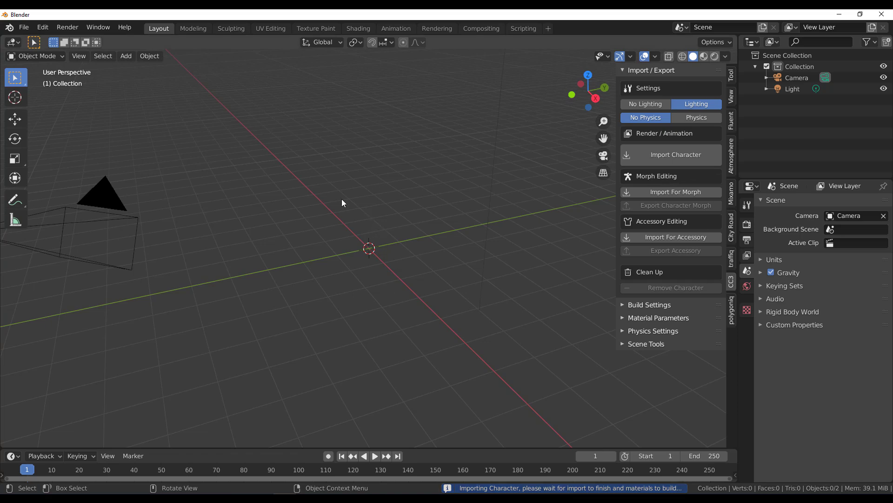
Compare the imported character with the original in Character Creator 3, inspecting it in Blender from close up to full body
{"action": "middle_click_drag", "start_coordinate": [372, 284], "coordinate": [289, 364]}
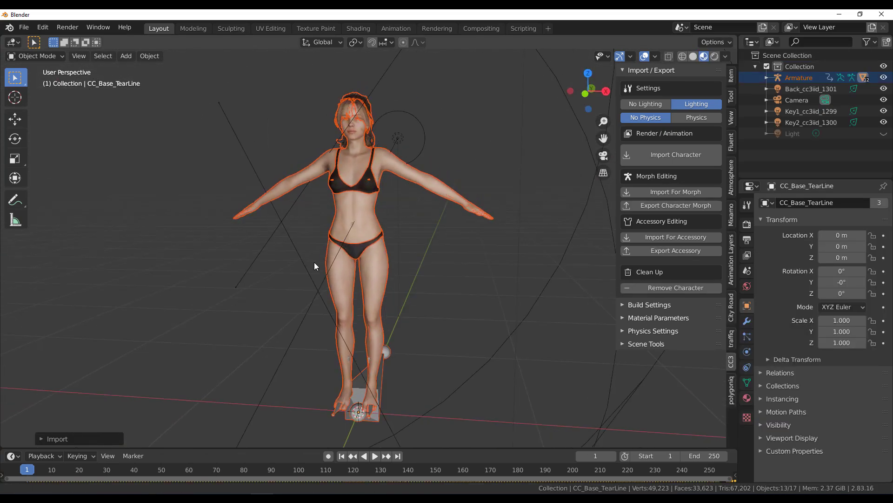
{"action": "left_click", "coordinate": [442, 237]}
{"action": "mouse_move", "coordinate": [391, 259]}
{"action": "middle_mouse_down"}
{"action": "mouse_move", "coordinate": [402, 264]}
{"action": "mouse_move", "coordinate": [392, 258]}
{"action": "middle_mouse_up"}
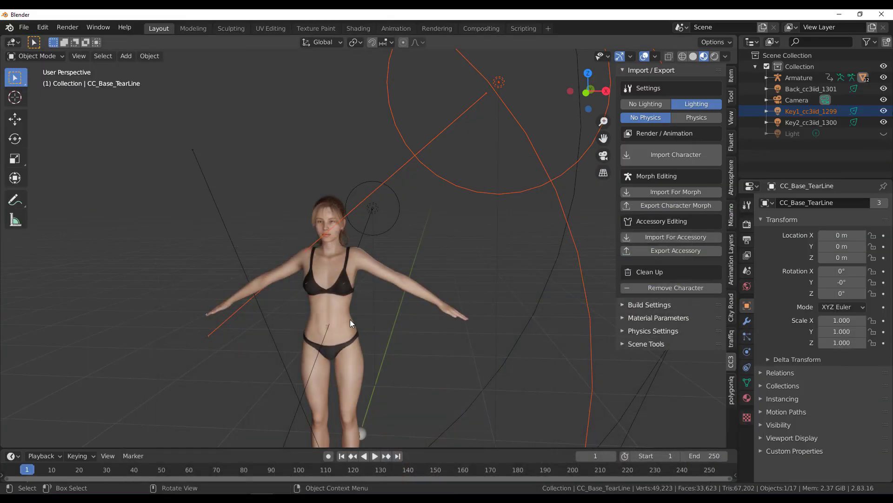
{"action": "scroll", "coordinate": [308, 250], "scroll_direction": "up", "scroll_amount": 3}
{"action": "middle_click_drag", "start_coordinate": [308, 250], "coordinate": [343, 258]}
{"action": "scroll", "coordinate": [341, 258], "scroll_direction": "up", "scroll_amount": 1}
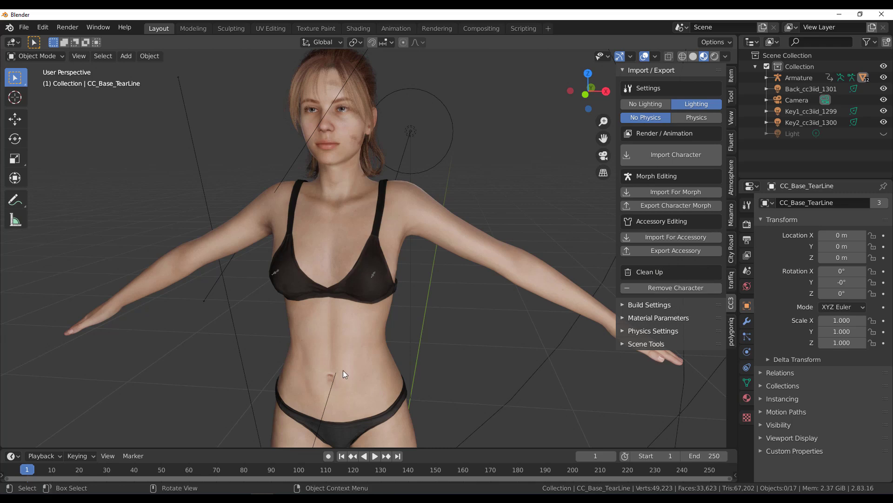
{"action": "scroll", "coordinate": [345, 378], "scroll_direction": "down", "scroll_amount": 5}
{"action": "scroll", "coordinate": [360, 322], "scroll_direction": "up", "scroll_amount": 3}
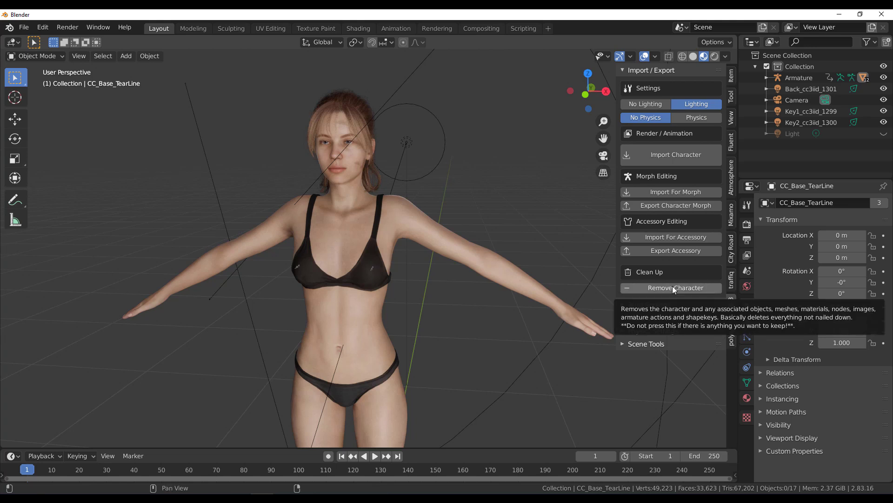
{"action": "scroll", "coordinate": [443, 239], "scroll_direction": "down", "scroll_amount": 1}
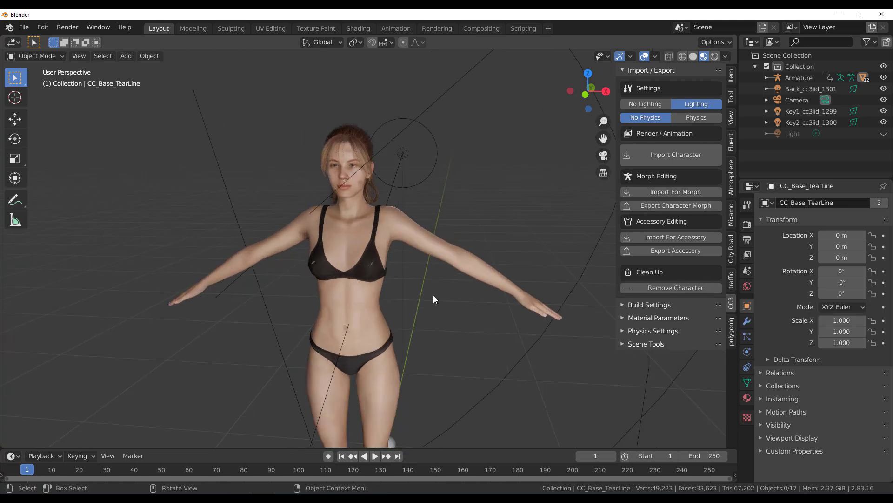
{"action": "middle_click_drag", "start_coordinate": [446, 301], "coordinate": [446, 258], "text": "shift"}
{"action": "scroll", "coordinate": [451, 268], "scroll_direction": "down", "scroll_amount": 3}
{"action": "scroll", "coordinate": [442, 246], "scroll_direction": "up", "scroll_amount": 2}
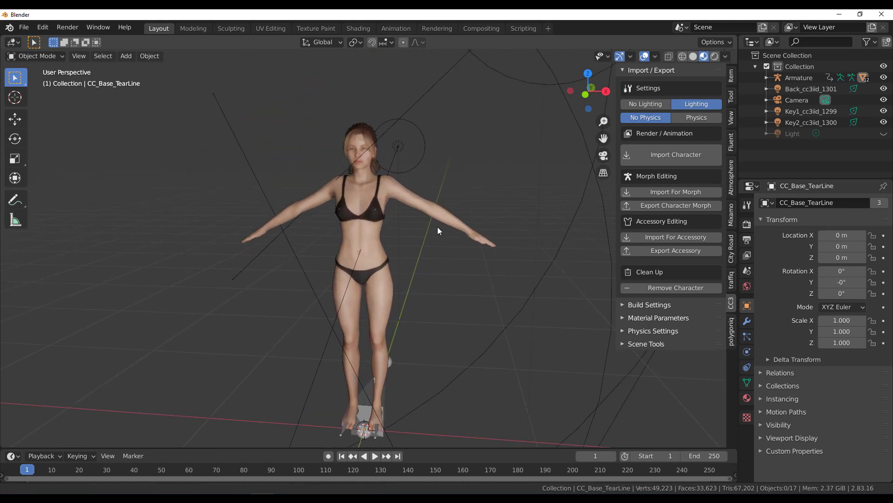
Expand the add-on's Build Settings and rebuild the character's advanced materials, checking the hair up close
{"action": "left_click", "coordinate": [653, 305]}
{"action": "scroll", "coordinate": [653, 305], "scroll_direction": "down", "scroll_amount": 8}
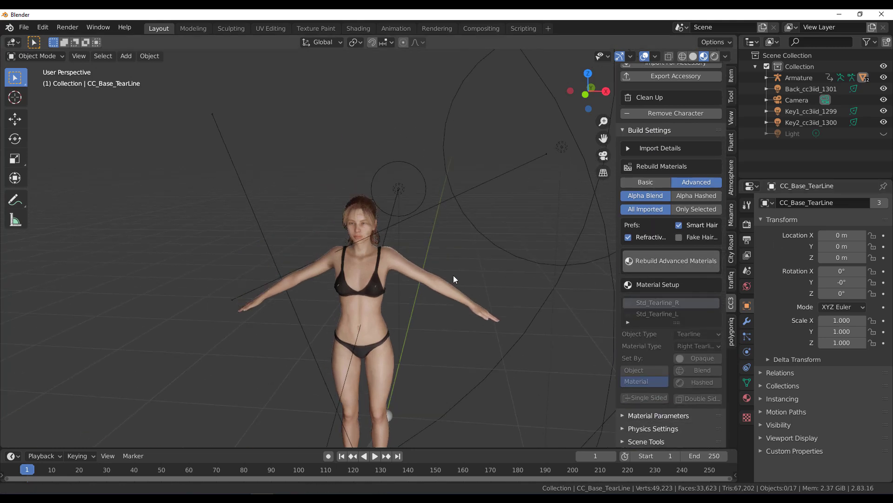
{"action": "scroll", "coordinate": [364, 152], "scroll_direction": "up", "scroll_amount": 6}
{"action": "scroll", "coordinate": [376, 161], "scroll_direction": "up", "scroll_amount": 5}
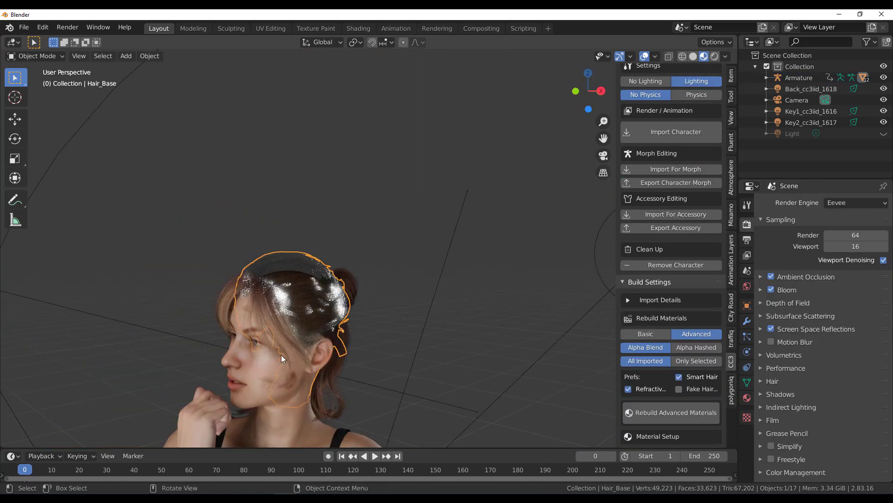
{"action": "middle_click_drag", "start_coordinate": [238, 328], "coordinate": [219, 281]}
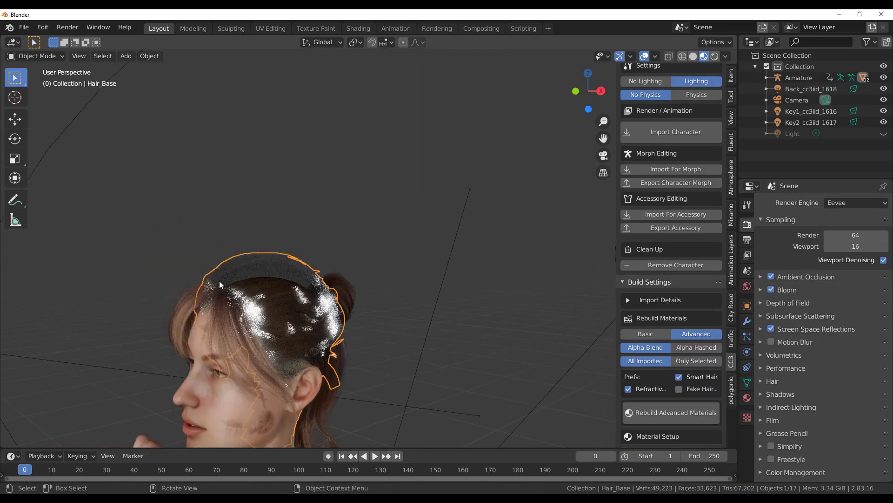
{"action": "left_click", "coordinate": [675, 420]}
{"action": "middle_click_drag", "start_coordinate": [409, 382], "coordinate": [259, 385]}
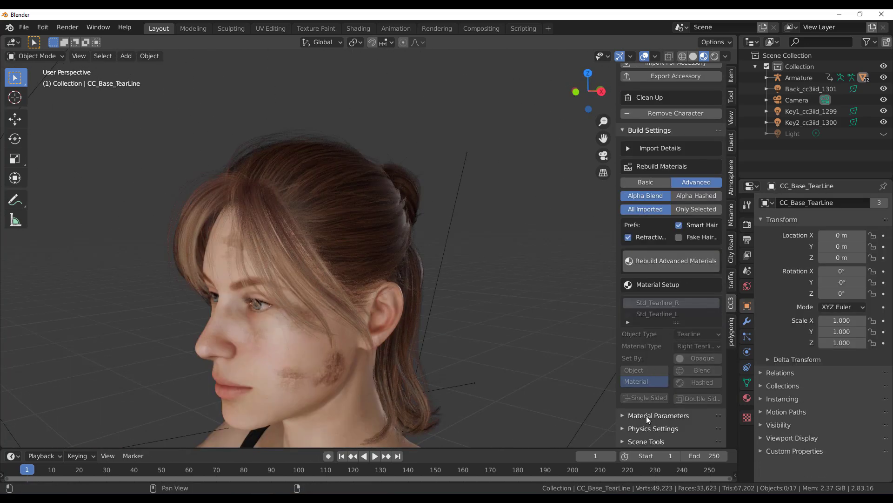
Expand the Material Parameters and examine the eye parameters alongside the character's face from the front
{"action": "left_click", "coordinate": [648, 415]}
{"action": "scroll", "coordinate": [649, 395], "scroll_direction": "down", "scroll_amount": 9}
{"action": "scroll", "coordinate": [652, 353], "scroll_direction": "down", "scroll_amount": 7}
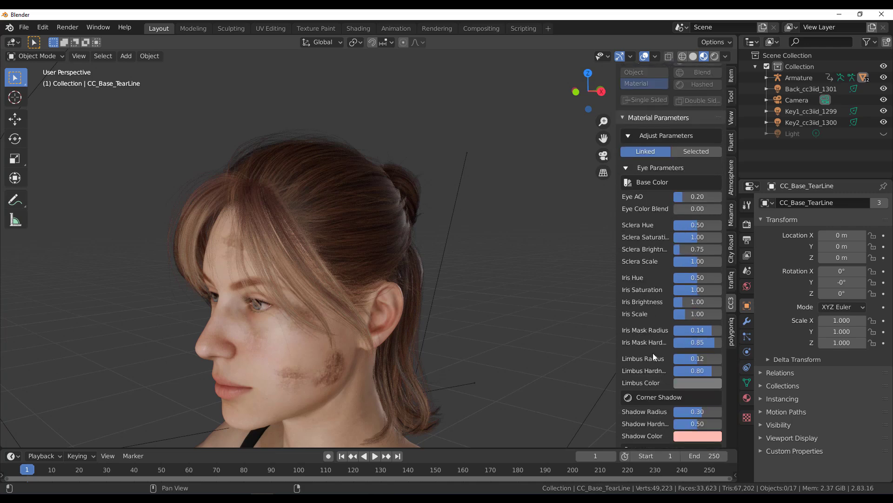
{"action": "middle_click_drag", "start_coordinate": [340, 205], "coordinate": [364, 356]}
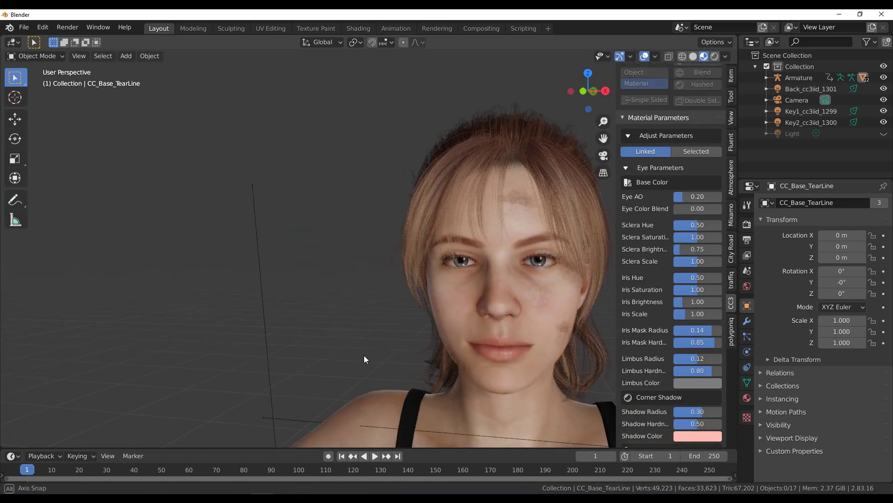
{"action": "middle_click_drag", "start_coordinate": [481, 334], "coordinate": [454, 336], "text": "shift"}
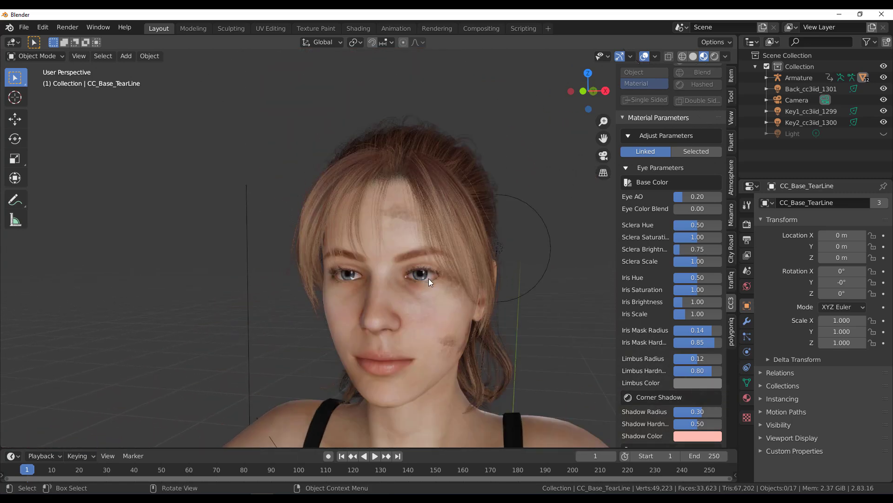
Select the character's eye occlusion object and set the Iris Scale to 1.11 and the Iris Hue to 0.74
{"action": "scroll", "coordinate": [429, 278], "scroll_direction": "up", "scroll_amount": 2}
{"action": "left_click", "coordinate": [439, 292]}
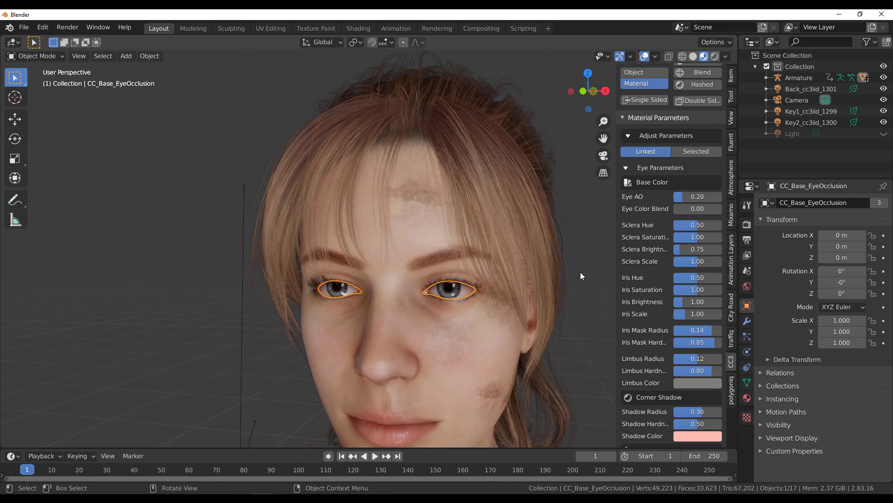
{"action": "mouse_move", "coordinate": [719, 313]}
{"action": "left_mouse_down"}
{"action": "mouse_move", "coordinate": [745, 313]}
{"action": "mouse_move", "coordinate": [723, 314]}
{"action": "left_mouse_up"}
{"action": "mouse_move", "coordinate": [693, 277]}
{"action": "left_mouse_down"}
{"action": "mouse_move", "coordinate": [709, 278]}
{"action": "mouse_move", "coordinate": [679, 277]}
{"action": "mouse_move", "coordinate": [705, 278]}
{"action": "left_mouse_up"}
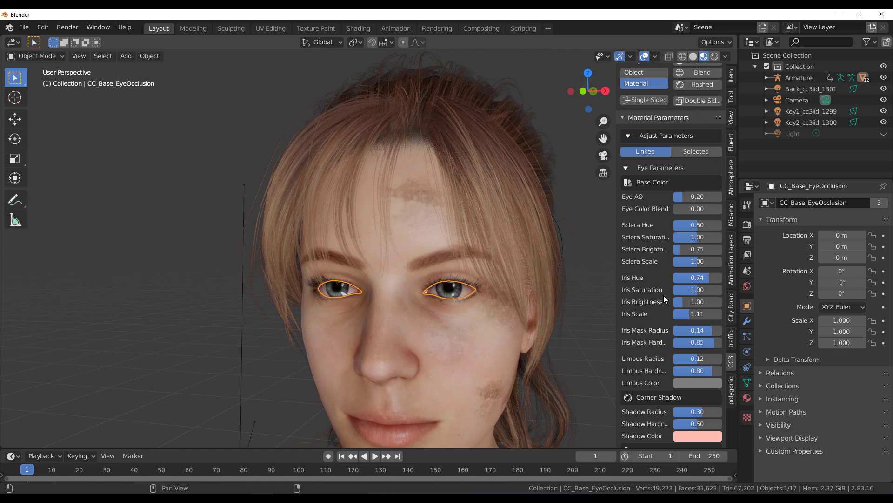
Select the character's body and look through its skin parameters from Base Colour to Micro-normals
{"action": "middle_click_drag", "start_coordinate": [478, 334], "coordinate": [462, 371], "text": "shift"}
{"action": "left_click", "coordinate": [446, 327]}
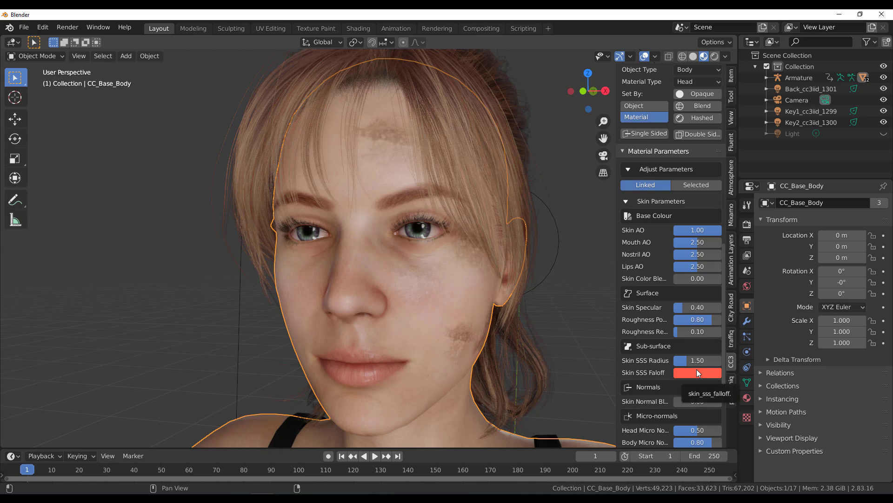
{"action": "scroll", "coordinate": [669, 375], "scroll_direction": "down", "scroll_amount": 8}
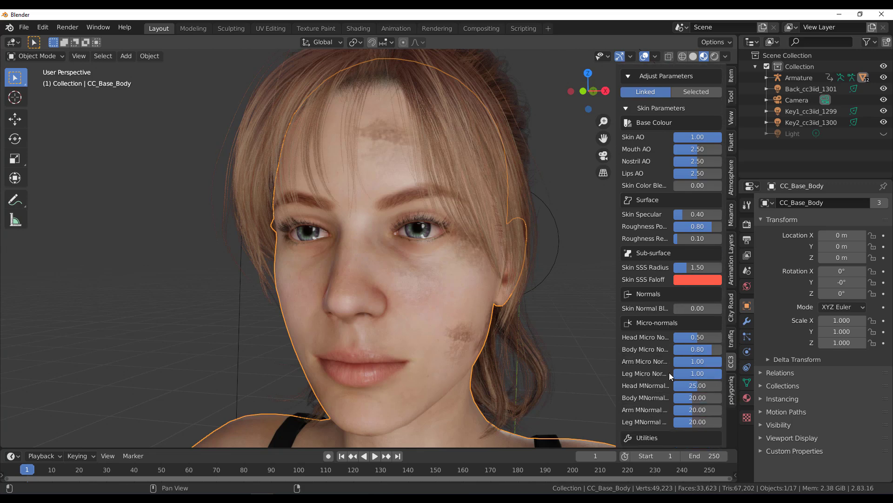
{"action": "scroll", "coordinate": [663, 367], "scroll_direction": "up", "scroll_amount": 5}
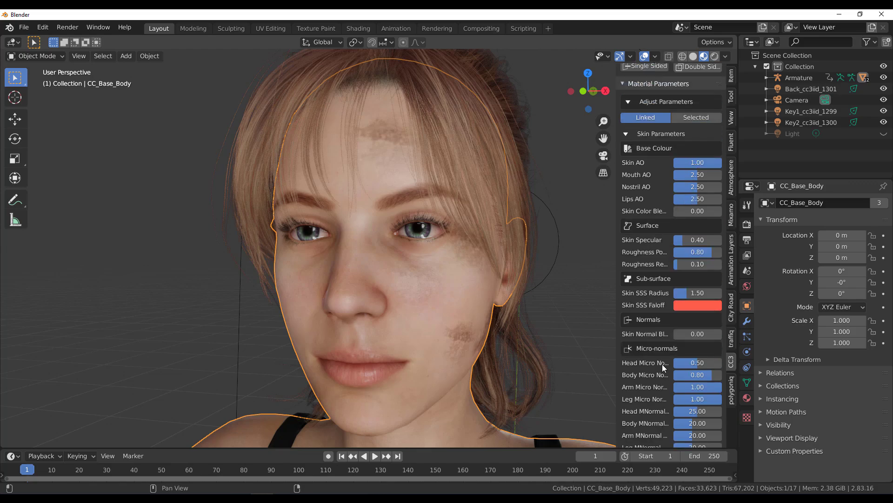
Select the hair base and set its strand root color to dark purple and its end color to green
{"action": "middle_click_drag", "start_coordinate": [503, 165], "coordinate": [461, 314]}
{"action": "left_click", "coordinate": [416, 165]}
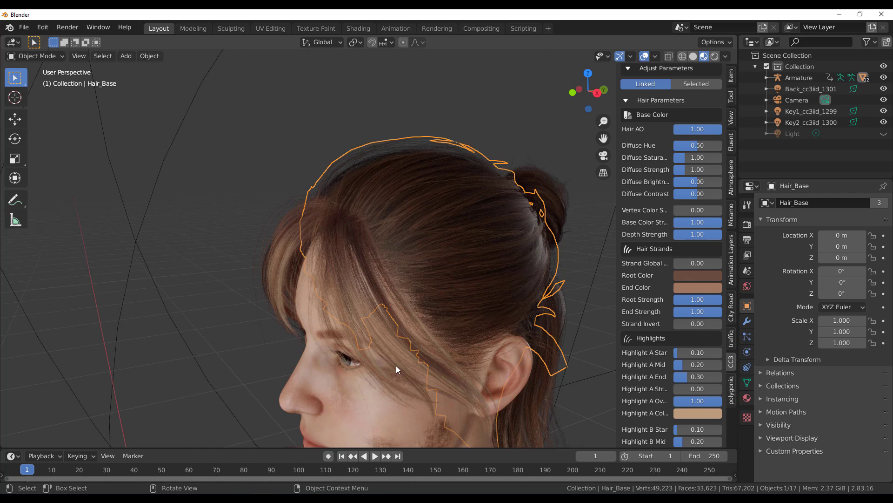
{"action": "left_click", "coordinate": [704, 276]}
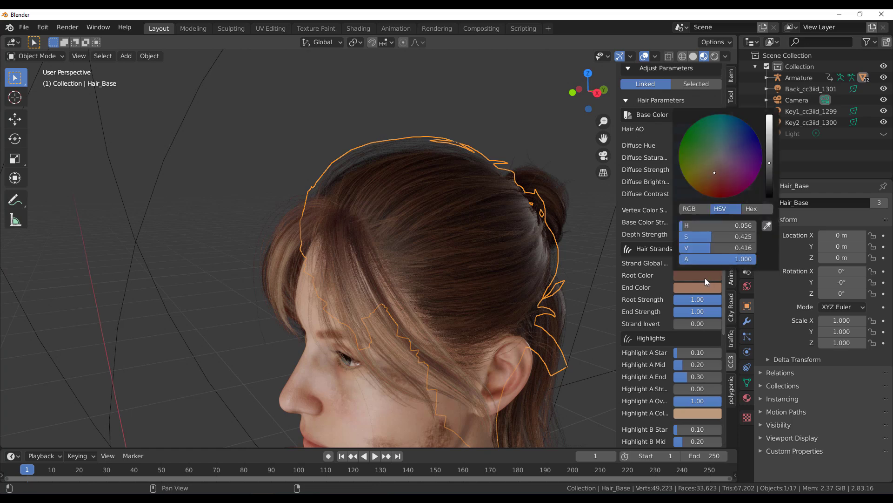
{"action": "mouse_move", "coordinate": [738, 154]}
{"action": "left_mouse_down"}
{"action": "mouse_move", "coordinate": [750, 187]}
{"action": "mouse_move", "coordinate": [769, 188]}
{"action": "mouse_move", "coordinate": [746, 189]}
{"action": "mouse_move", "coordinate": [761, 156]}
{"action": "mouse_move", "coordinate": [688, 144]}
{"action": "left_mouse_up"}
{"action": "left_click", "coordinate": [708, 289]}
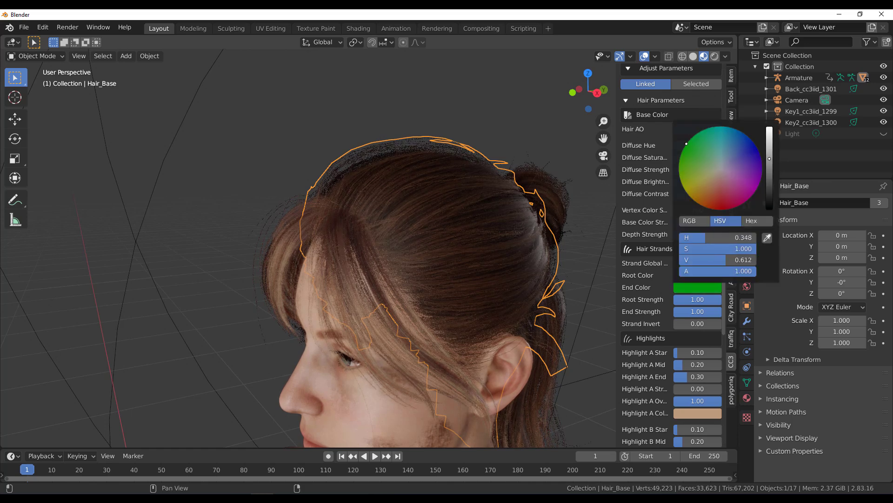
Raise the hair's Strand Global value to 0.75, check the colors around the head, and reduce it to 0.40
{"action": "left_click_drag", "start_coordinate": [685, 264], "coordinate": [721, 264]}
{"action": "scroll", "coordinate": [507, 270], "scroll_direction": "down", "scroll_amount": 3}
{"action": "middle_click_drag", "start_coordinate": [507, 270], "coordinate": [318, 279]}
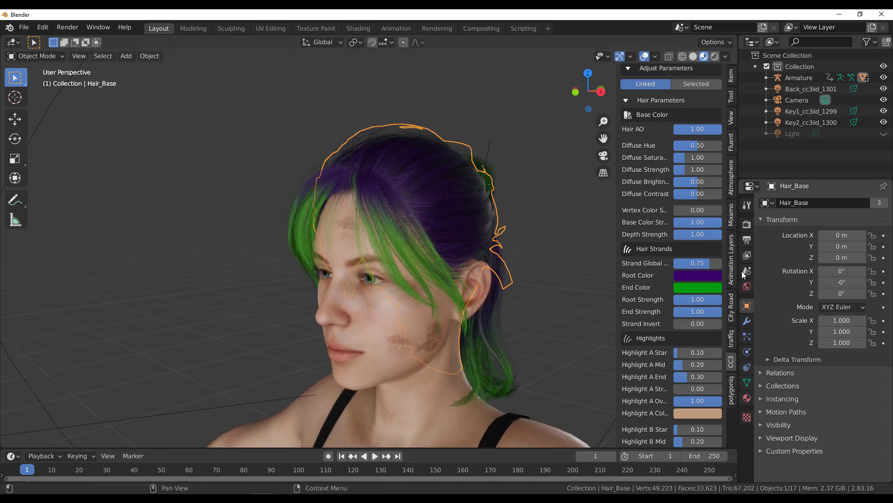
{"action": "left_click_drag", "start_coordinate": [708, 263], "coordinate": [693, 263]}
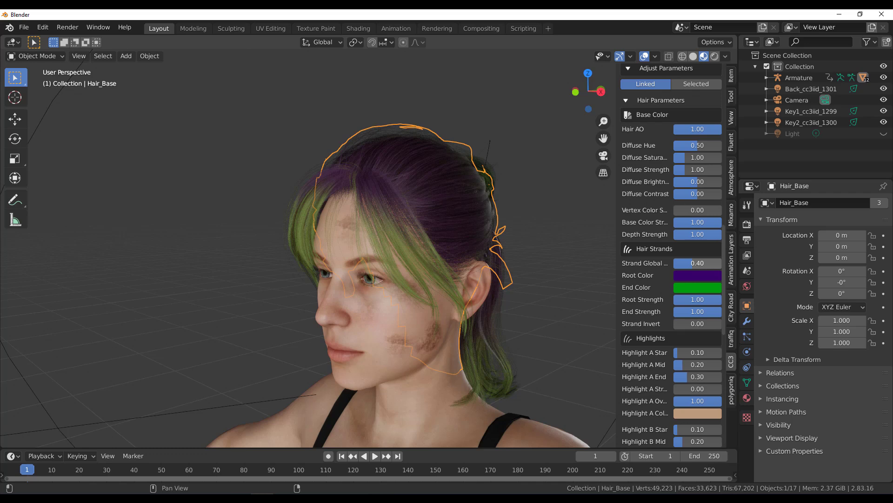
Look through the hair's highlight, surface, sub-surface, opacity and normals parameters
{"action": "scroll", "coordinate": [633, 309], "scroll_direction": "down", "scroll_amount": 12}
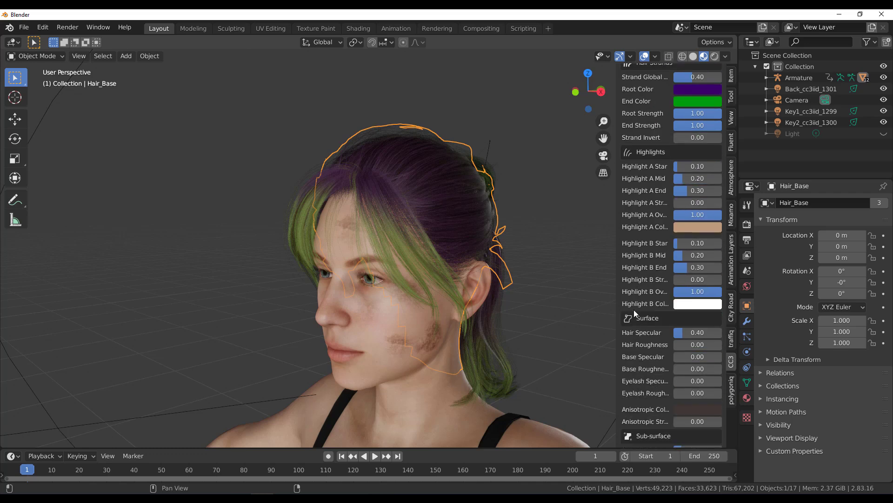
{"action": "scroll", "coordinate": [634, 309], "scroll_direction": "down", "scroll_amount": 7}
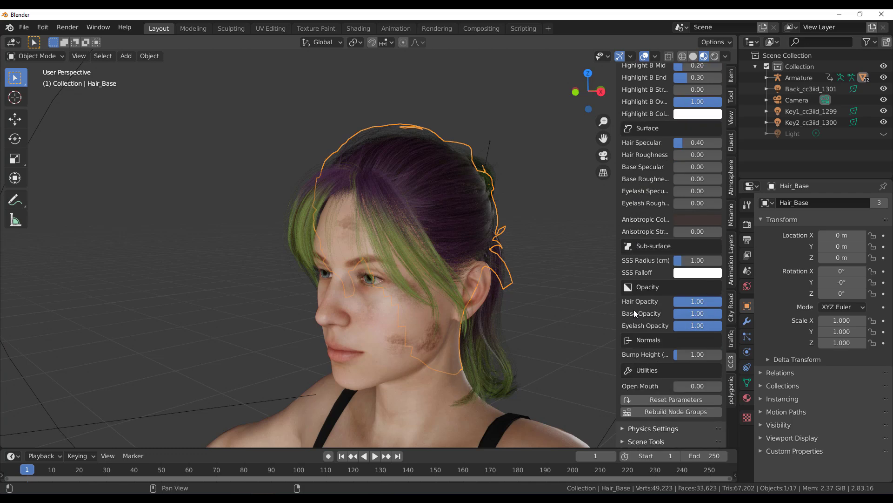
{"action": "scroll", "coordinate": [633, 309], "scroll_direction": "up", "scroll_amount": 20}
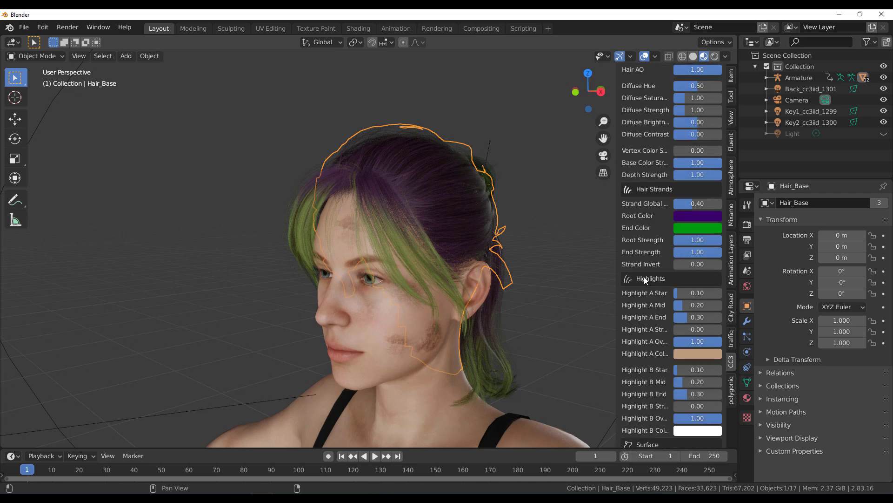
{"action": "scroll", "coordinate": [644, 276], "scroll_direction": "up", "scroll_amount": 5}
Select the body, collapse its Skin Parameters and review the body materials in the Material Setup list
{"action": "left_click", "coordinate": [389, 382]}
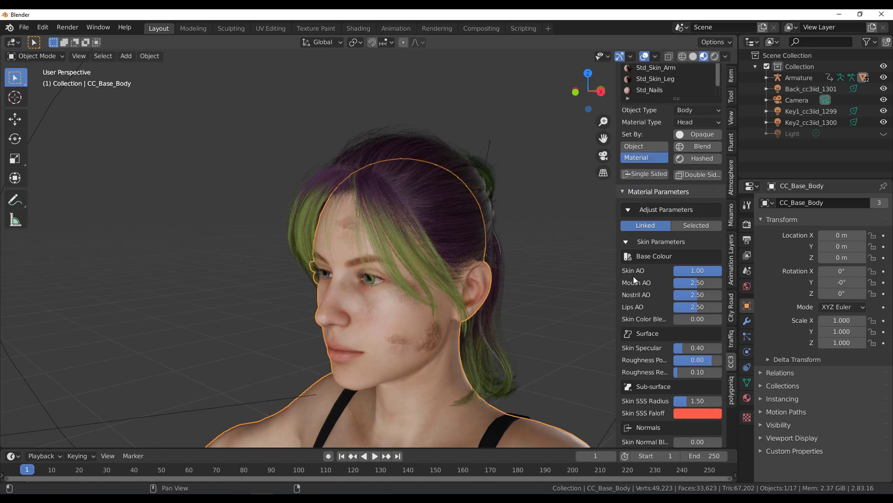
{"action": "left_click", "coordinate": [629, 244]}
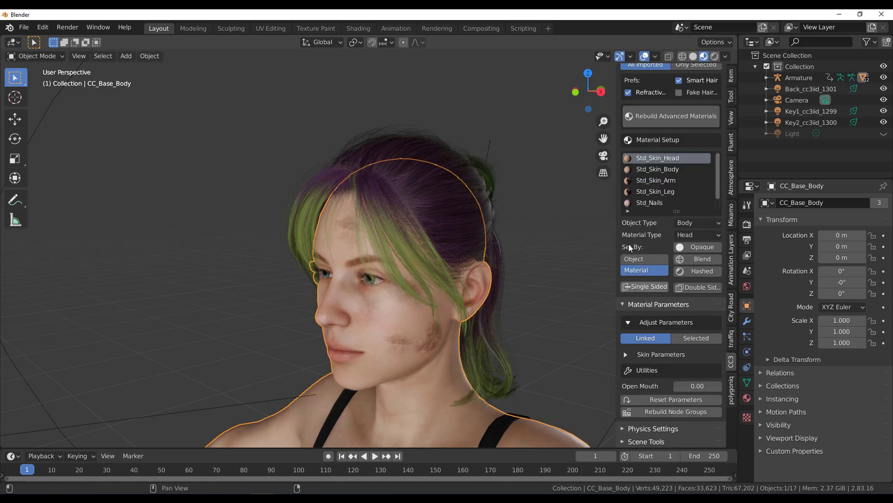
{"action": "scroll", "coordinate": [661, 307], "scroll_direction": "up", "scroll_amount": 5}
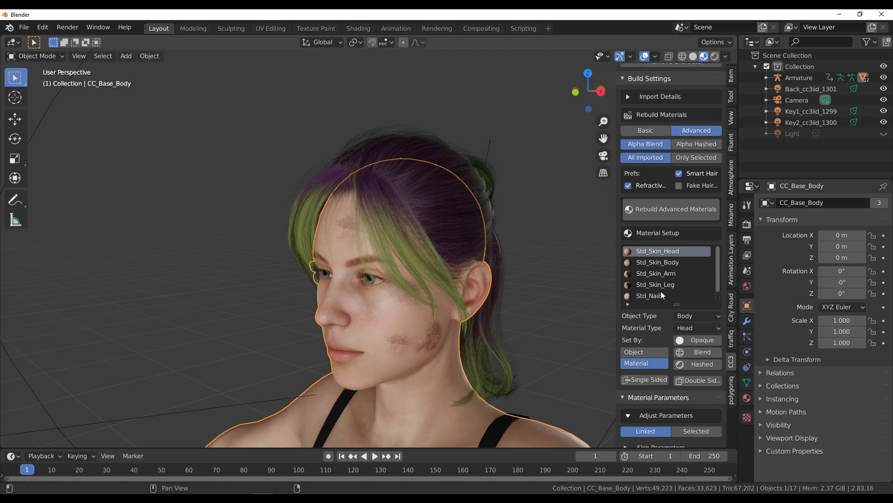
{"action": "scroll", "coordinate": [661, 291], "scroll_direction": "down", "scroll_amount": 1}
{"action": "scroll", "coordinate": [670, 337], "scroll_direction": "down", "scroll_amount": 5}
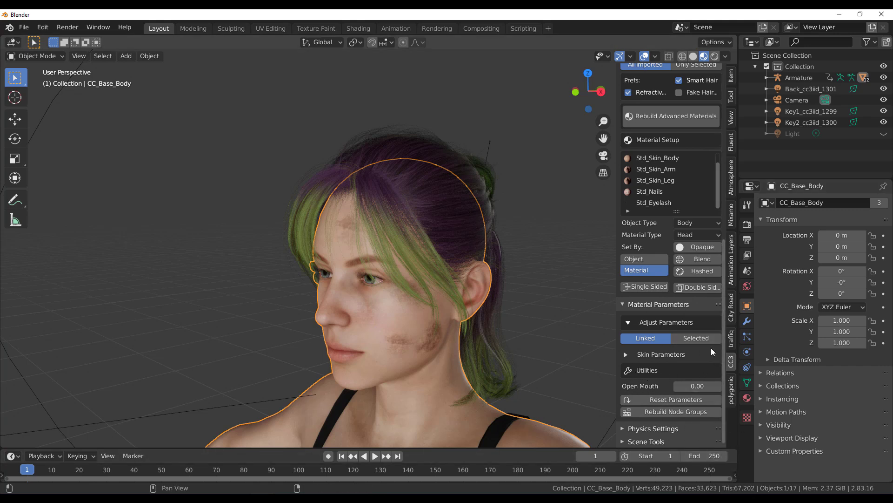
Test the mouth by setting Open Mouth to 0.66, view the face from the front, and return it to 0.00
{"action": "left_click_drag", "start_coordinate": [676, 386], "coordinate": [705, 386]}
{"action": "middle_click_drag", "start_coordinate": [497, 398], "coordinate": [524, 306]}
{"action": "left_click", "coordinate": [524, 306]}
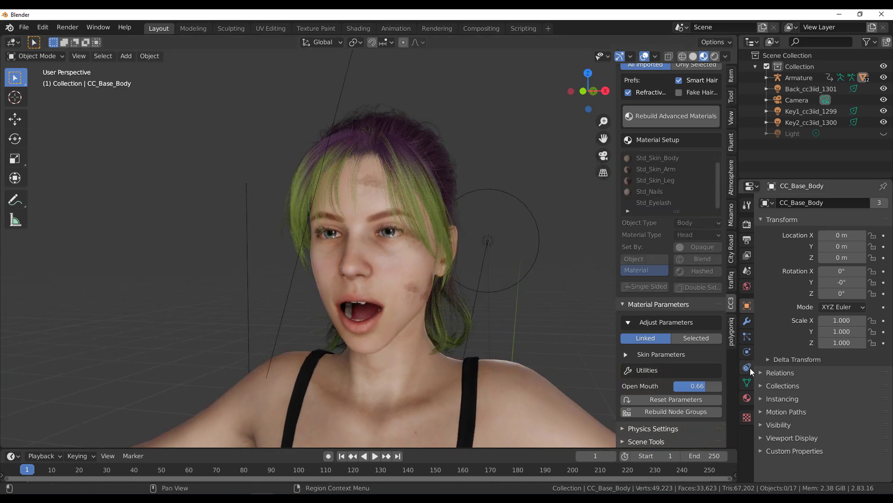
{"action": "middle_click_drag", "start_coordinate": [456, 222], "coordinate": [461, 288]}
{"action": "left_click_drag", "start_coordinate": [698, 386], "coordinate": [665, 386]}
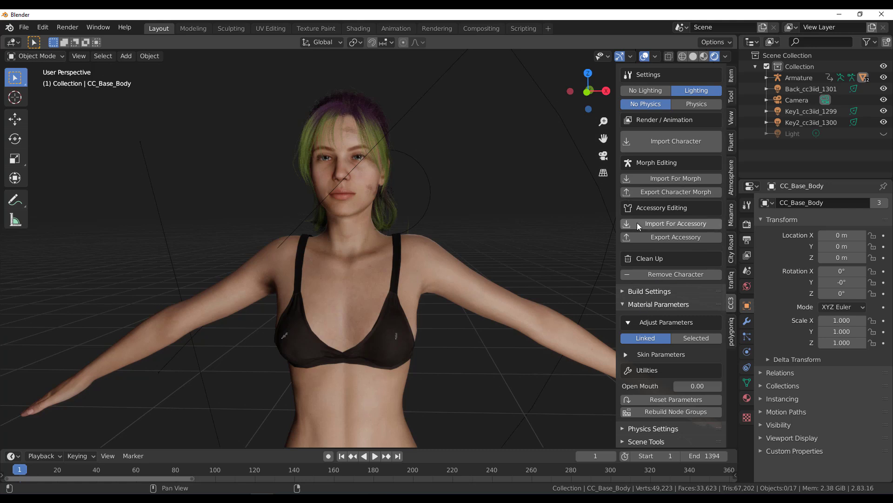
Collapse the Material Parameters, expand Scene Tools and apply the Solid Matcap scene lighting
{"action": "left_click", "coordinate": [623, 303]}
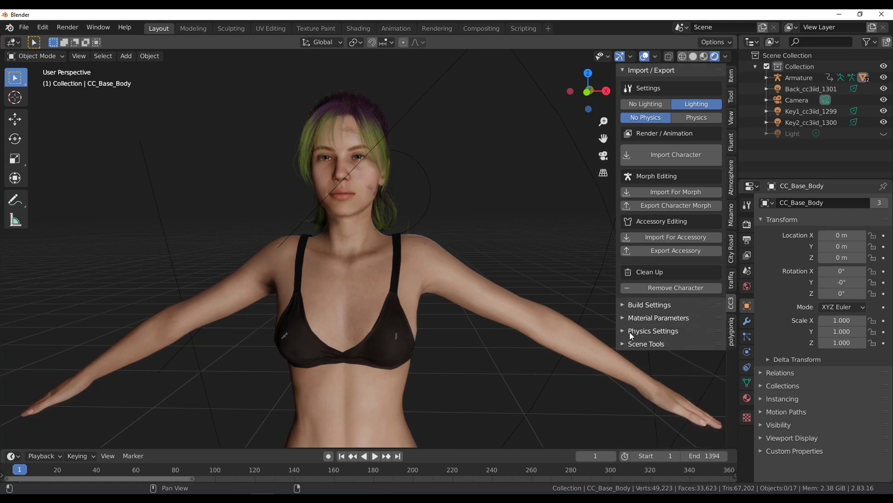
{"action": "left_click", "coordinate": [639, 343]}
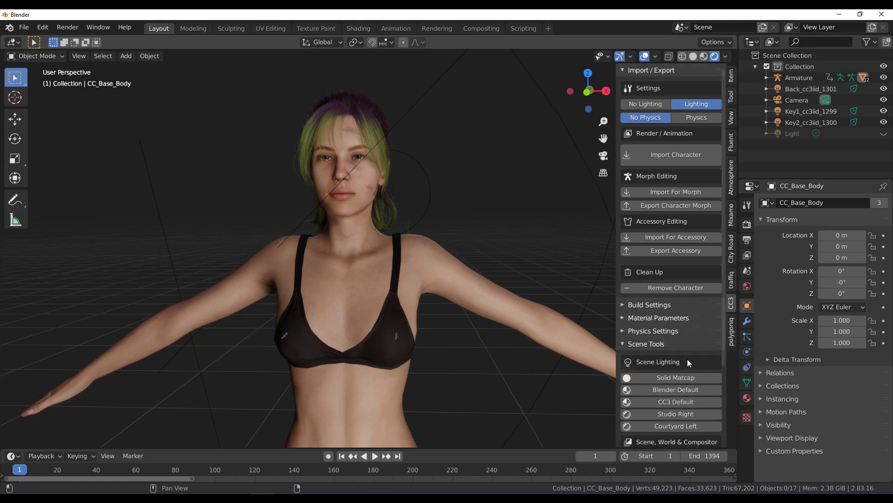
{"action": "left_click", "coordinate": [668, 377]}
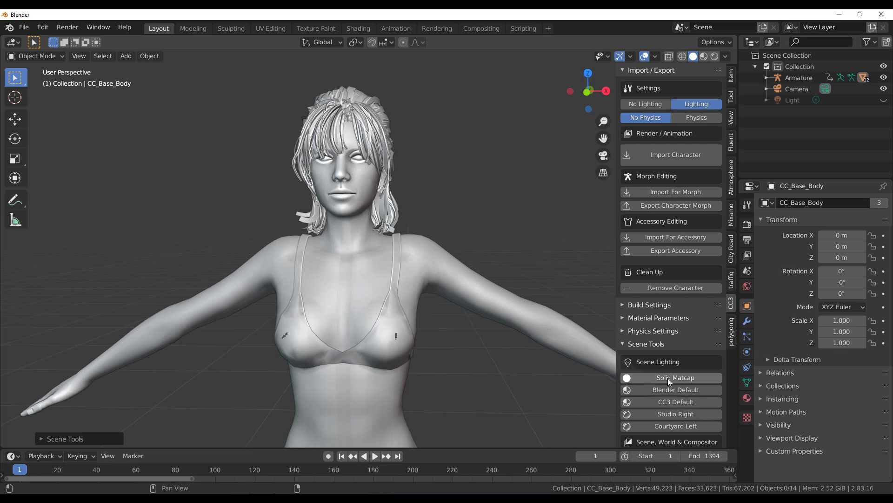
Try the Blender Default scene lighting on the character and inspect it at different distances
{"action": "left_click", "coordinate": [668, 393]}
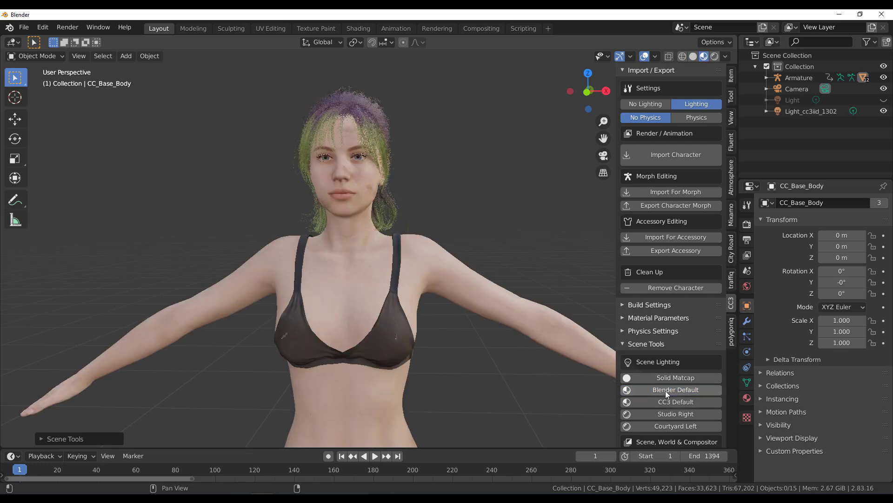
{"action": "scroll", "coordinate": [389, 159], "scroll_direction": "up", "scroll_amount": 3}
{"action": "scroll", "coordinate": [388, 159], "scroll_direction": "down", "scroll_amount": 4}
{"action": "scroll", "coordinate": [368, 240], "scroll_direction": "up", "scroll_amount": 4}
{"action": "scroll", "coordinate": [383, 236], "scroll_direction": "down", "scroll_amount": 4}
{"action": "scroll", "coordinate": [378, 253], "scroll_direction": "up", "scroll_amount": 2}
{"action": "scroll", "coordinate": [378, 252], "scroll_direction": "down", "scroll_amount": 3}
{"action": "scroll", "coordinate": [381, 255], "scroll_direction": "up", "scroll_amount": 2}
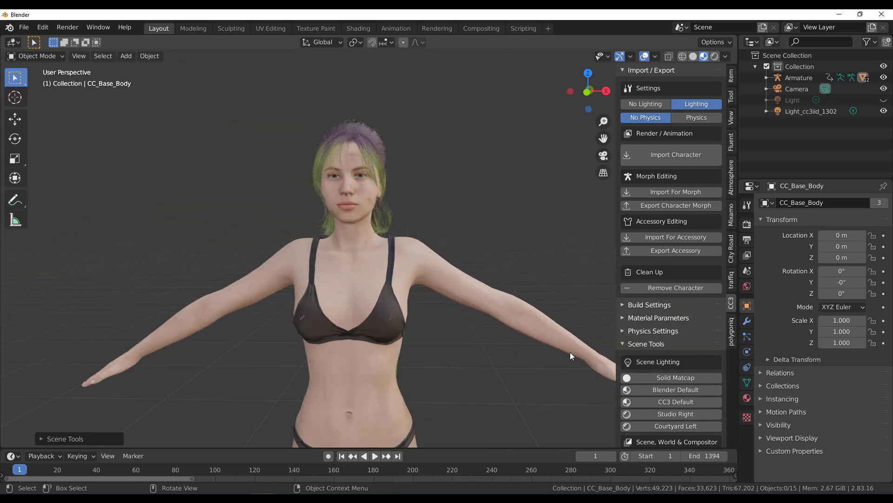
Try the CC3 Default and Studio Right scene lighting presets, viewing the whole character and its surroundings
{"action": "left_click", "coordinate": [684, 404]}
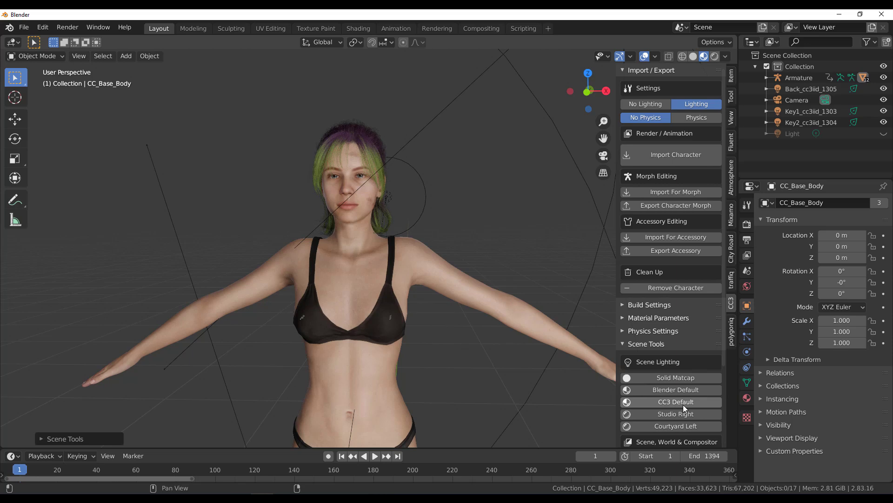
{"action": "left_click", "coordinate": [686, 414]}
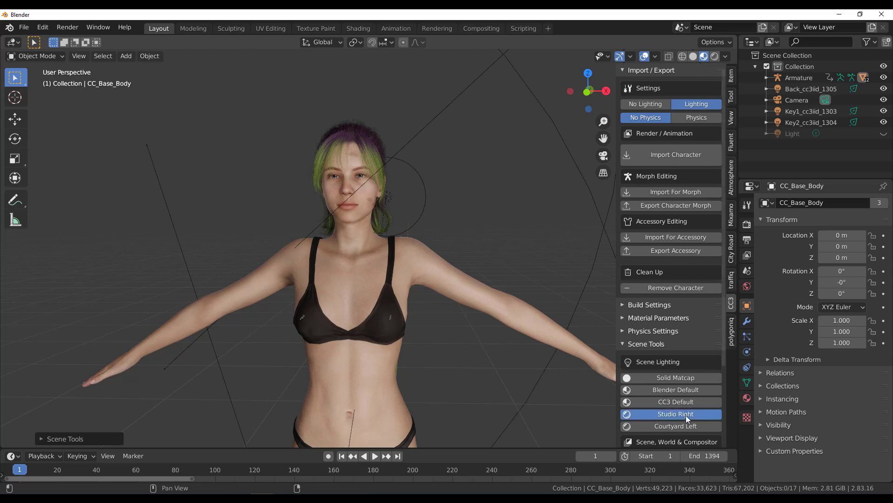
{"action": "scroll", "coordinate": [251, 219], "scroll_direction": "up", "scroll_amount": 3}
{"action": "scroll", "coordinate": [251, 221], "scroll_direction": "down", "scroll_amount": 6}
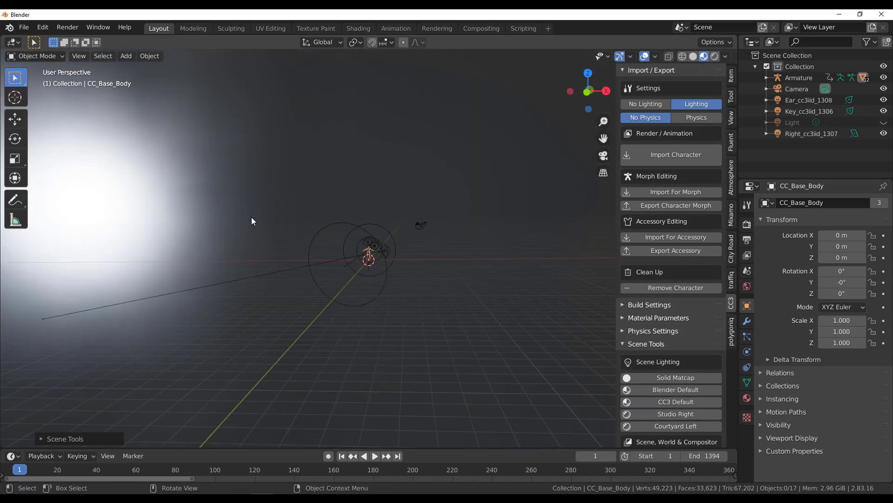
{"action": "scroll", "coordinate": [252, 221], "scroll_direction": "up", "scroll_amount": 3}
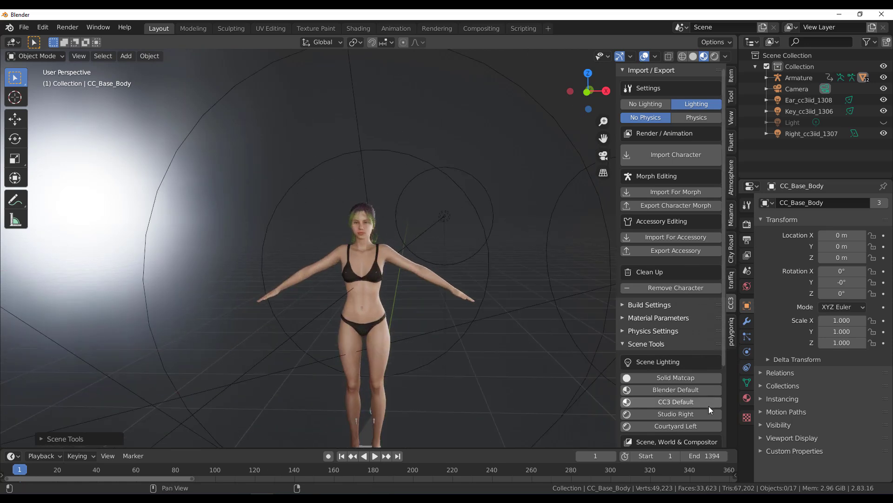
Apply the Courtyard Left scene lighting, select its back light and inspect the light placement around the character
{"action": "left_click", "coordinate": [682, 425]}
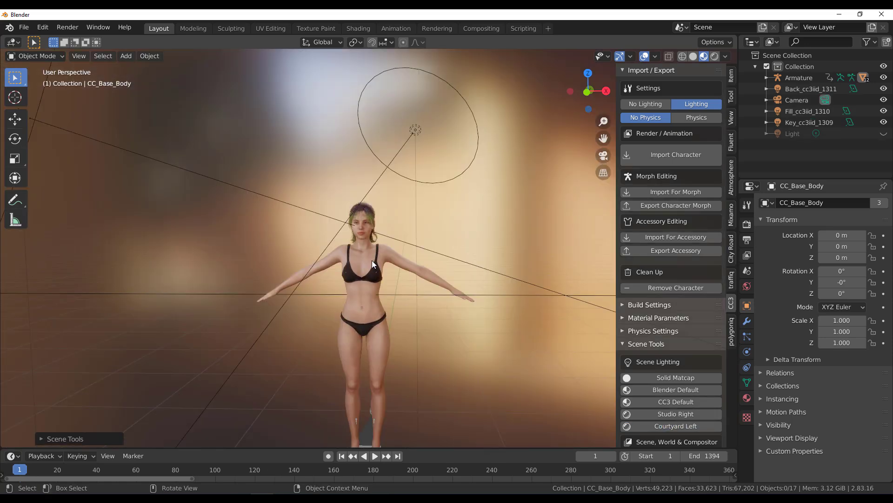
{"action": "left_click", "coordinate": [416, 132]}
{"action": "mouse_move", "coordinate": [390, 164]}
{"action": "left_mouse_down"}
{"action": "mouse_move", "coordinate": [369, 165]}
{"action": "mouse_move", "coordinate": [411, 167]}
{"action": "mouse_move", "coordinate": [380, 171]}
{"action": "left_mouse_up"}
{"action": "scroll", "coordinate": [410, 215], "scroll_direction": "down", "scroll_amount": 4}
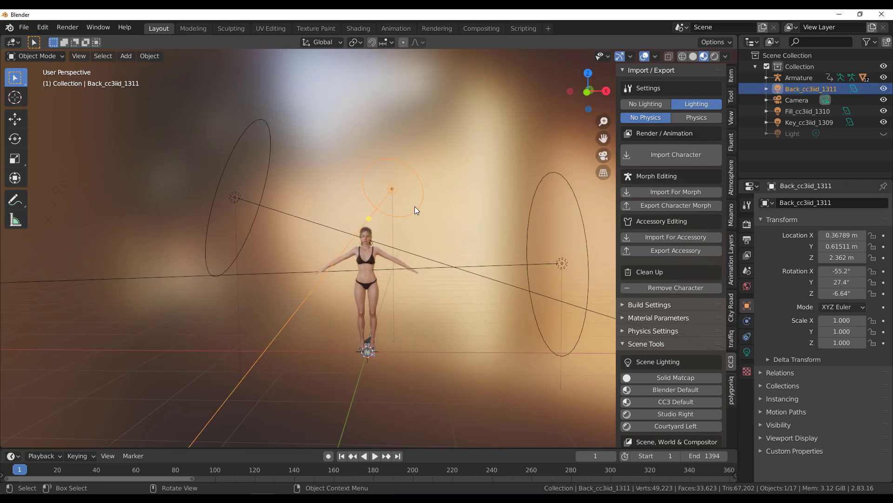
{"action": "scroll", "coordinate": [329, 218], "scroll_direction": "up", "scroll_amount": 5}
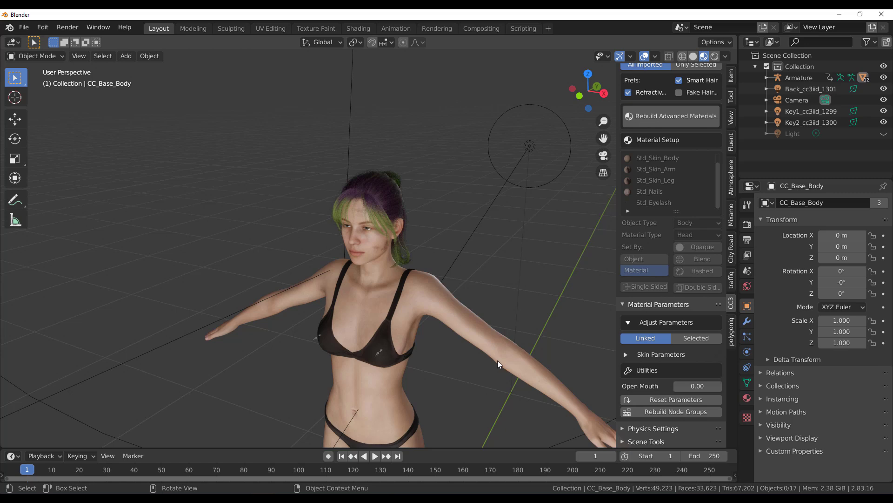
Play and stop the timeline, viewing the character's body from another angle
{"action": "left_click", "coordinate": [374, 456]}
{"action": "left_click", "coordinate": [372, 456]}
{"action": "scroll", "coordinate": [435, 323], "scroll_direction": "down", "scroll_amount": 4}
{"action": "middle_click_drag", "start_coordinate": [395, 346], "coordinate": [406, 266]}
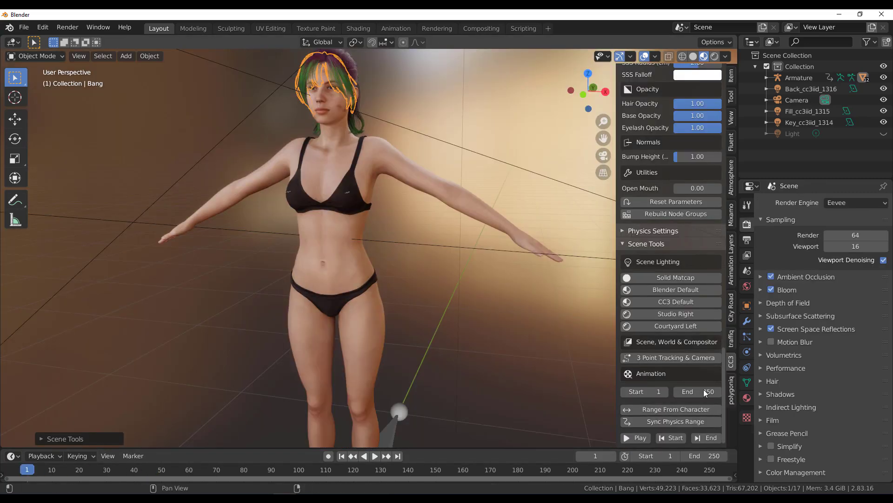
Play the character's animation from Scene Tools, pause it and scrub through the timeline
{"action": "left_click", "coordinate": [642, 440]}
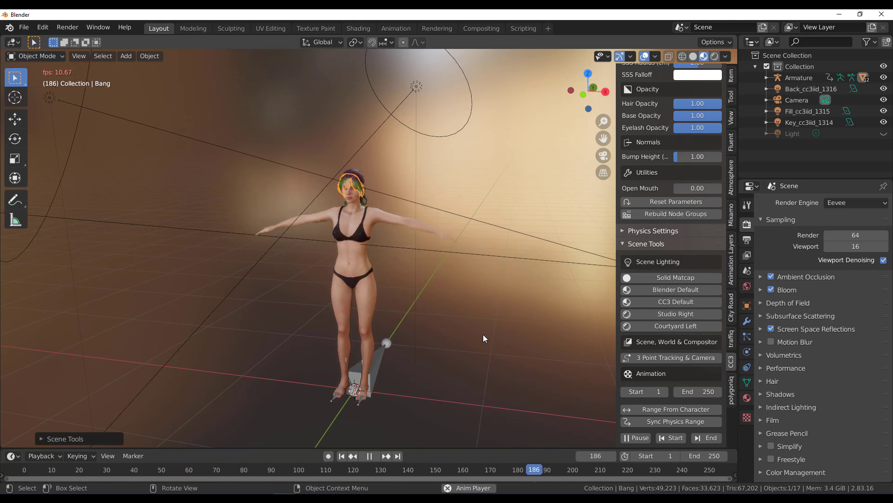
{"action": "left_click", "coordinate": [370, 455]}
{"action": "left_click_drag", "start_coordinate": [687, 469], "coordinate": [123, 472]}
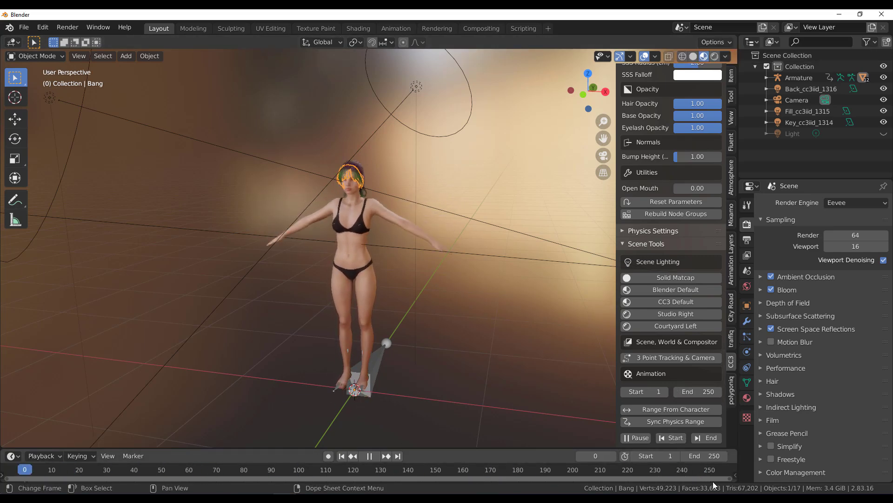
{"action": "left_click_drag", "start_coordinate": [138, 478], "coordinate": [187, 477]}
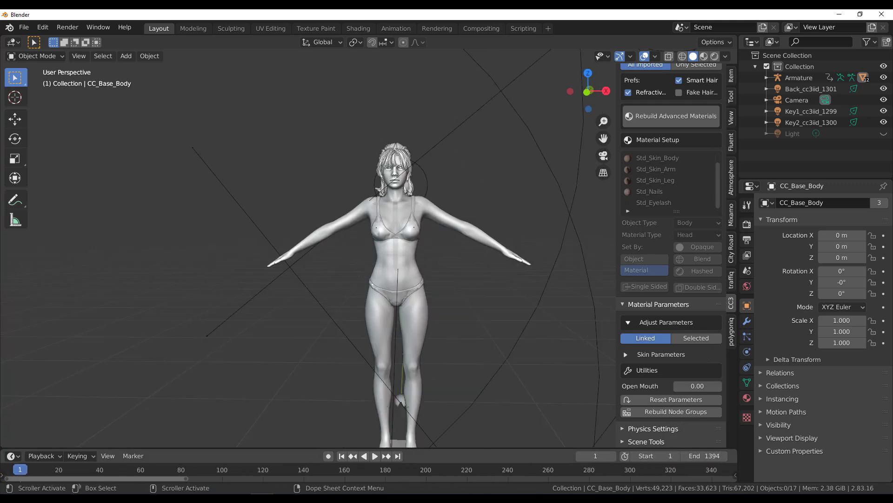
{"action": "scroll", "coordinate": [367, 470], "scroll_direction": "down", "scroll_amount": 1}
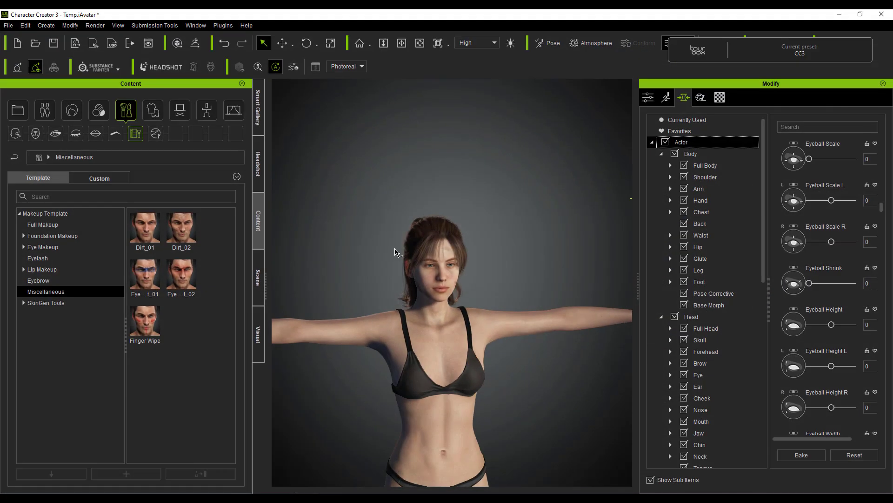
Apply the female Ponder pose from the MotionPlus motion templates to the character
{"action": "left_click", "coordinate": [207, 110]}
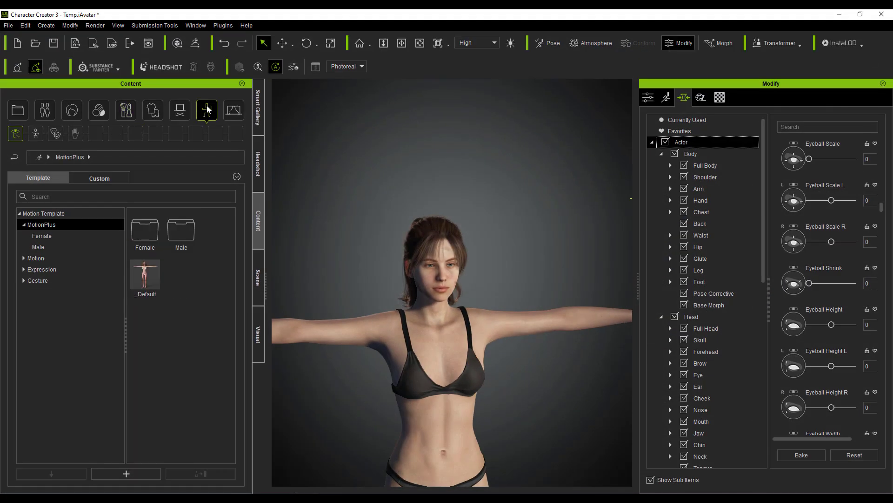
{"action": "scroll", "coordinate": [475, 237], "scroll_direction": "down", "scroll_amount": 2}
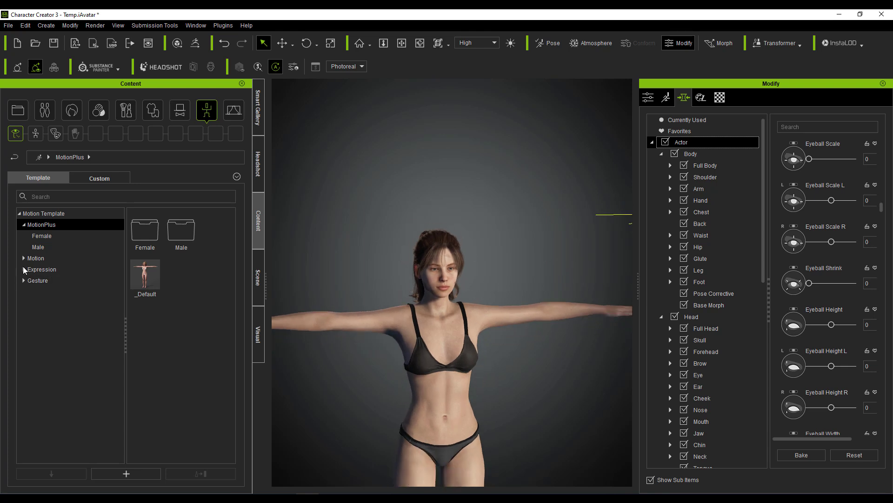
{"action": "left_click", "coordinate": [50, 237]}
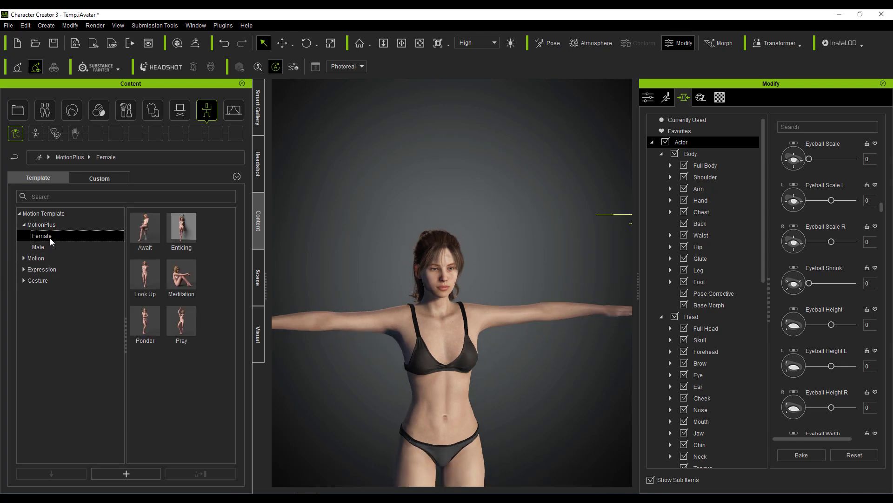
{"action": "double_click", "coordinate": [145, 321]}
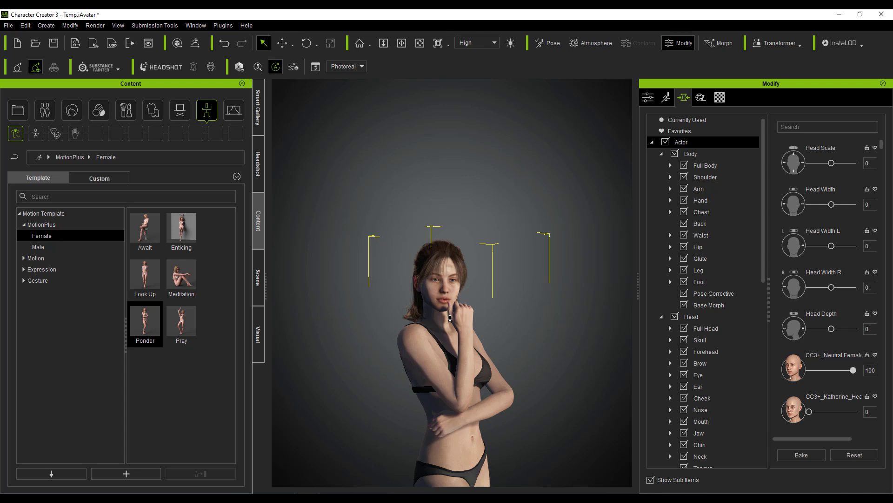
Open the FBX export settings for the posed clothed character
{"action": "scroll", "coordinate": [450, 318], "scroll_direction": "up", "scroll_amount": 5}
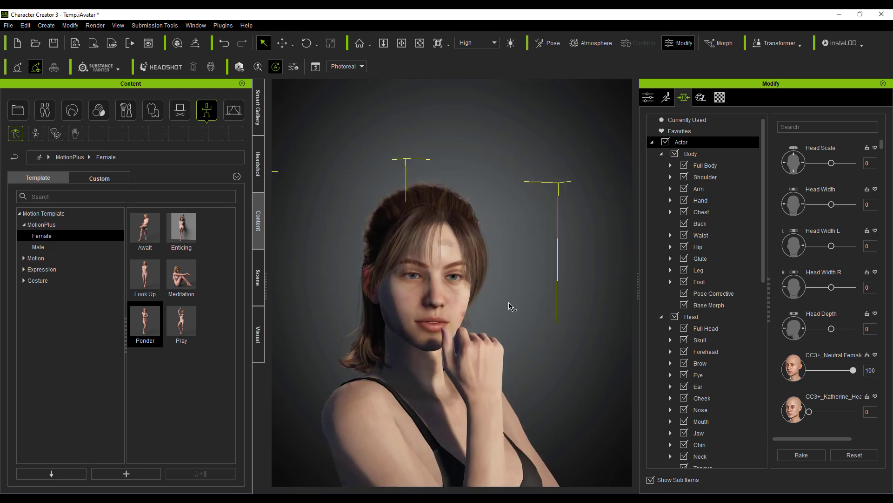
{"action": "middle_click_drag", "start_coordinate": [512, 307], "coordinate": [520, 210]}
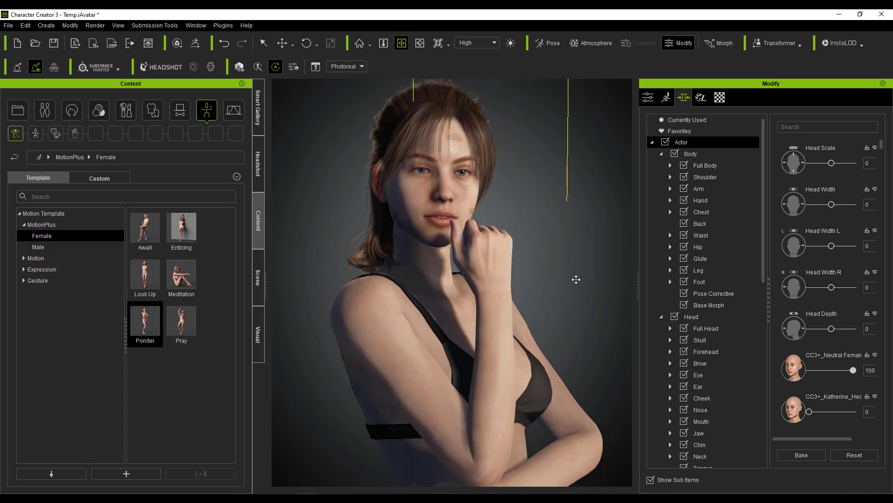
{"action": "scroll", "coordinate": [576, 279], "scroll_direction": "down", "scroll_amount": 3}
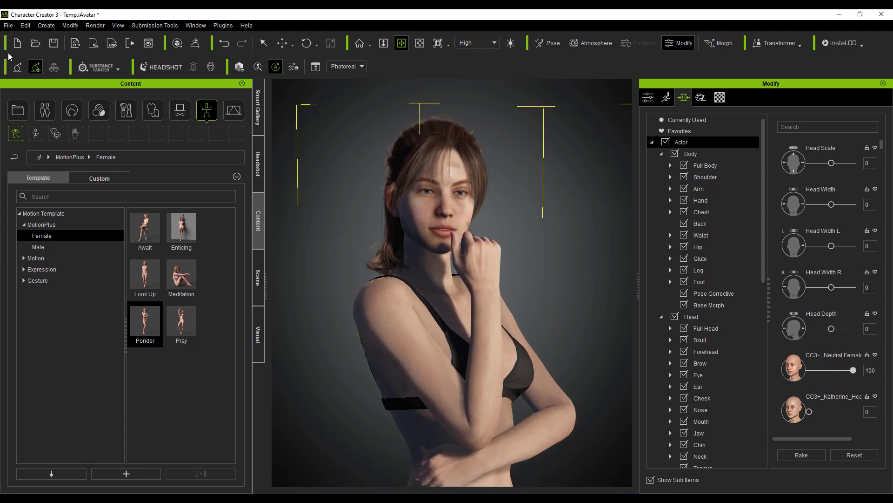
{"action": "left_click", "coordinate": [16, 27]}
{"action": "mouse_move", "coordinate": [107, 113]}
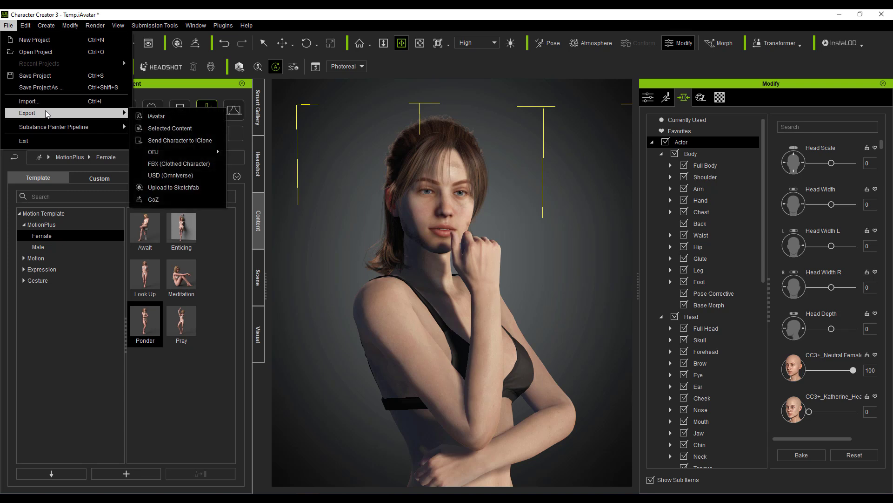
{"action": "left_click", "coordinate": [191, 164]}
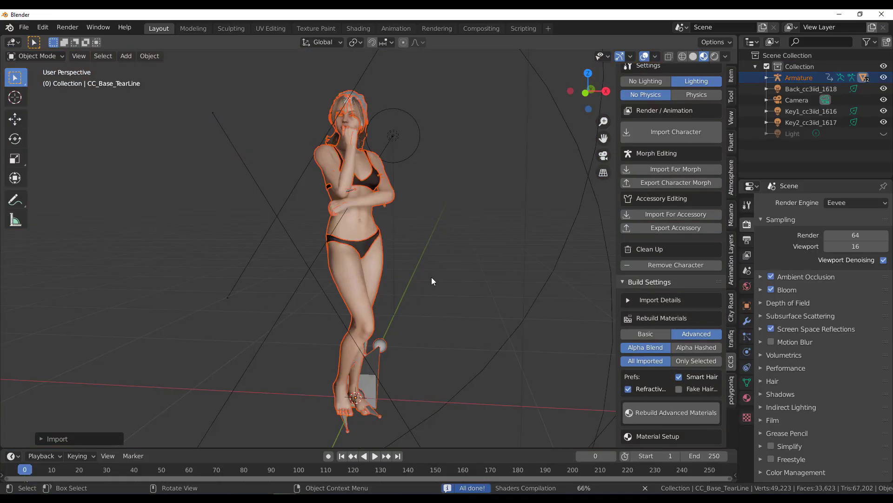
Switch to Blender, rebuild the imported character's advanced materials and view the posed head and shoulders
{"action": "scroll", "coordinate": [397, 233], "scroll_direction": "up", "scroll_amount": 4}
{"action": "middle_click_drag", "start_coordinate": [398, 233], "coordinate": [367, 212]}
{"action": "middle_click_drag", "start_coordinate": [368, 212], "coordinate": [541, 353], "text": "shift"}
{"action": "left_click", "coordinate": [263, 321]}
{"action": "scroll", "coordinate": [253, 330], "scroll_direction": "up", "scroll_amount": 2}
{"action": "left_click", "coordinate": [662, 412]}
{"action": "scroll", "coordinate": [403, 290], "scroll_direction": "down", "scroll_amount": 3}
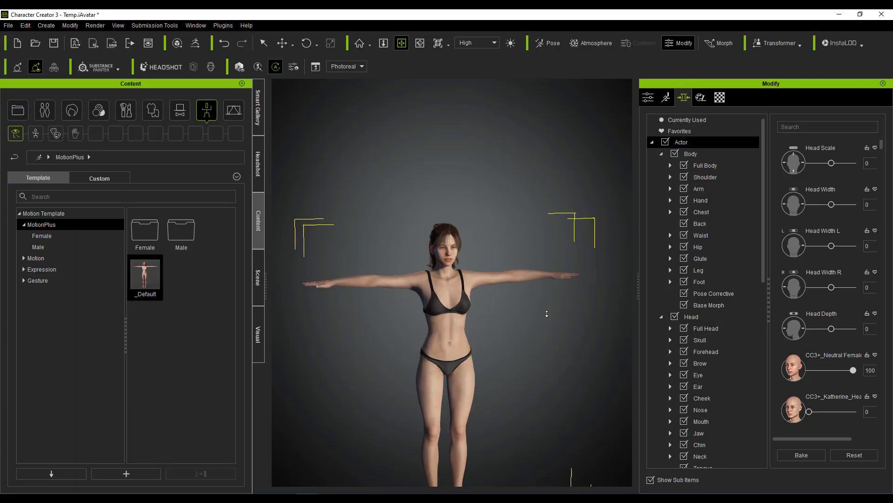
{"action": "scroll", "coordinate": [546, 313], "scroll_direction": "up", "scroll_amount": 3}
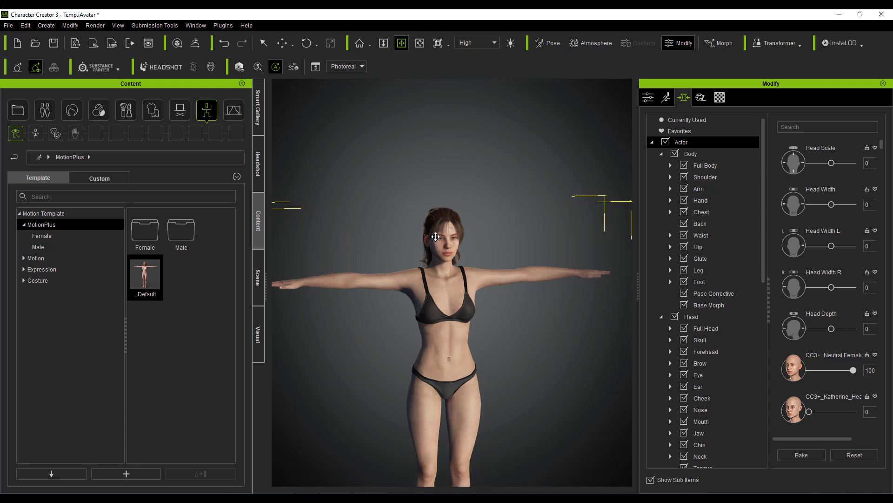
Send the character in its default T-pose from Character Creator to iClone
{"action": "left_click", "coordinate": [420, 42]}
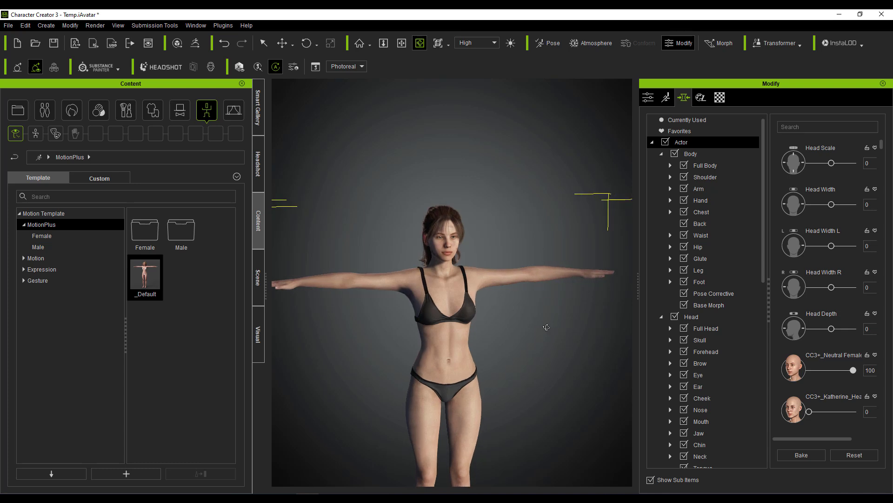
{"action": "left_click_drag", "start_coordinate": [544, 319], "coordinate": [471, 245]}
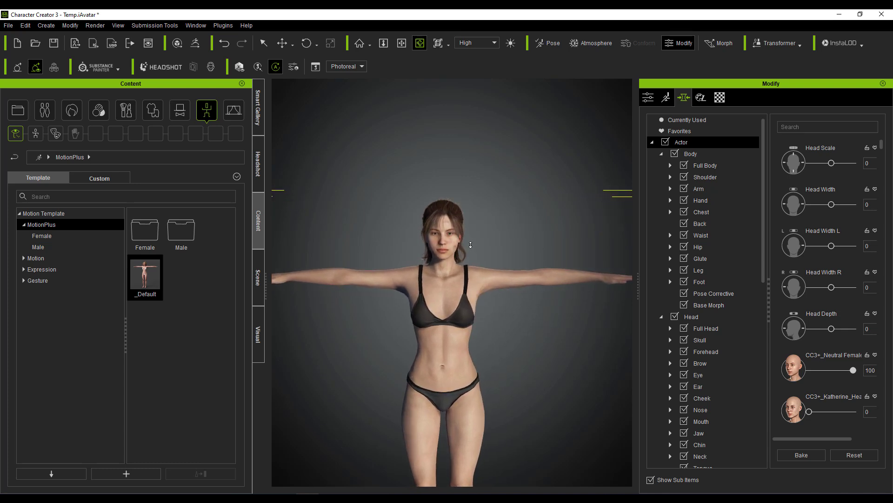
{"action": "scroll", "coordinate": [470, 245], "scroll_direction": "up", "scroll_amount": 5}
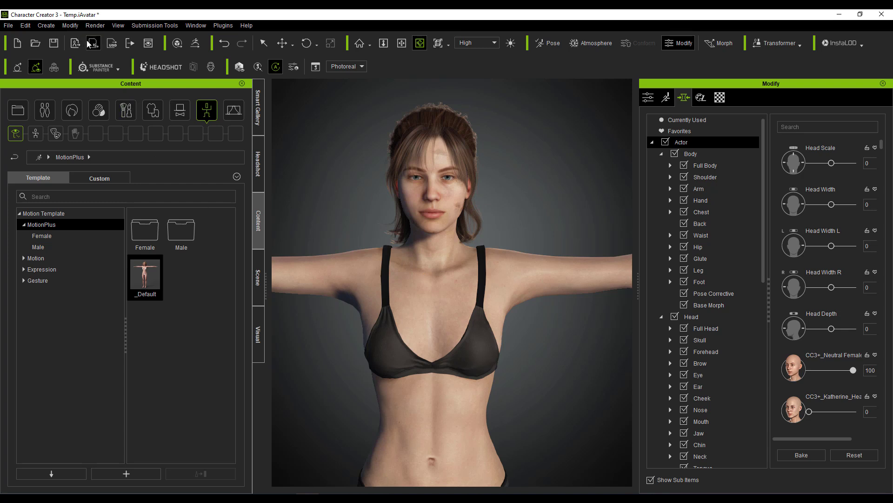
{"action": "left_click", "coordinate": [8, 25]}
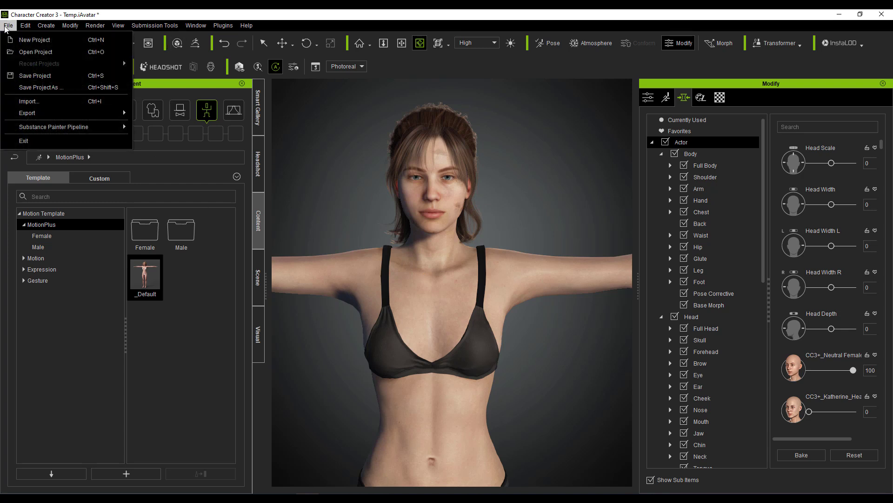
{"action": "mouse_move", "coordinate": [50, 113]}
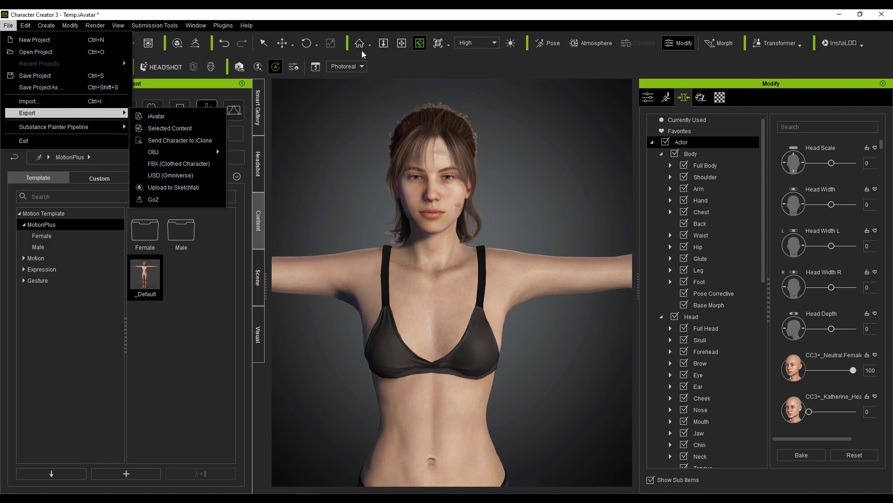
{"action": "left_click", "coordinate": [367, 21]}
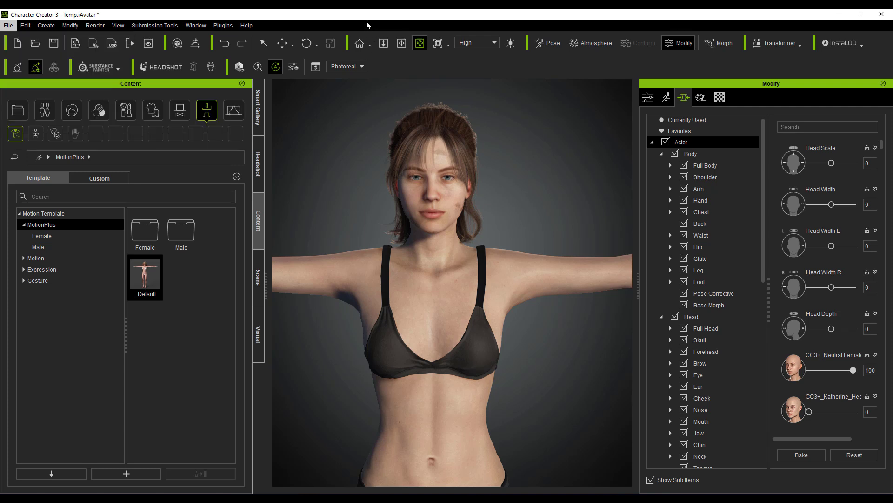
{"action": "left_click", "coordinate": [93, 45]}
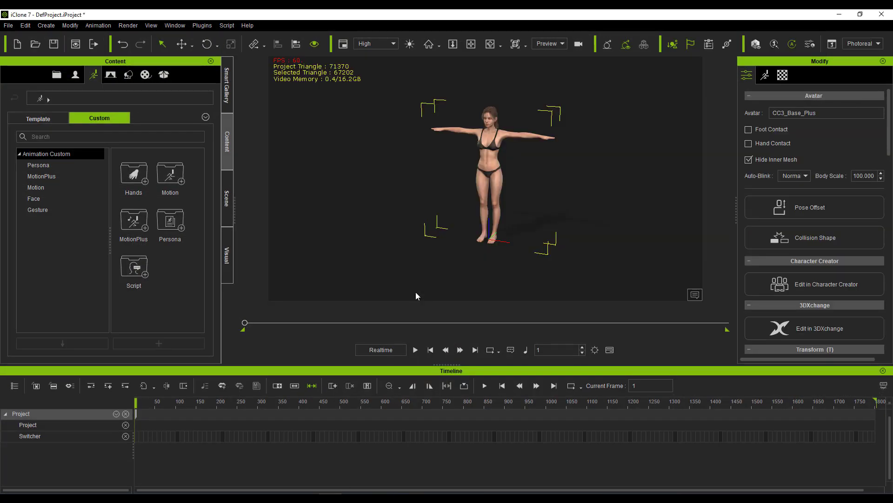
Put the Dress from the female CC Cloth templates on the character in iClone
{"action": "scroll", "coordinate": [484, 152], "scroll_direction": "up", "scroll_amount": 3}
{"action": "scroll", "coordinate": [484, 152], "scroll_direction": "down", "scroll_amount": 5}
{"action": "scroll", "coordinate": [484, 152], "scroll_direction": "up", "scroll_amount": 4}
{"action": "scroll", "coordinate": [484, 152], "scroll_direction": "down", "scroll_amount": 4}
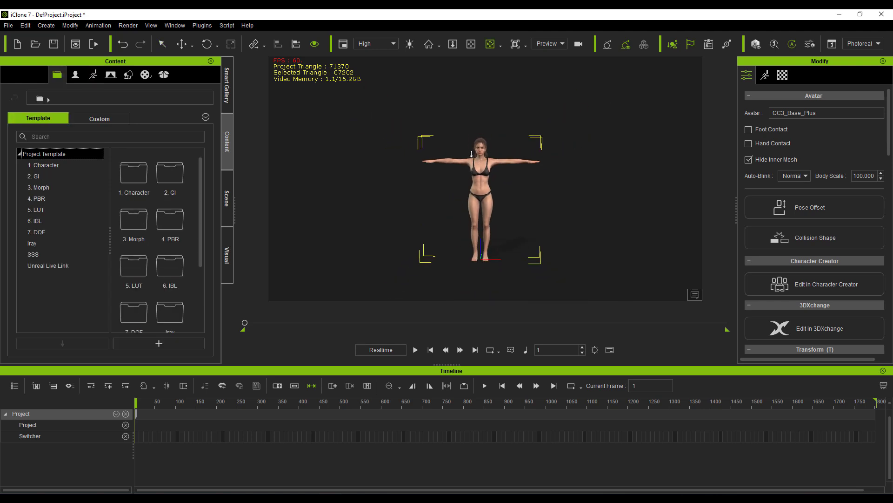
{"action": "scroll", "coordinate": [475, 165], "scroll_direction": "up", "scroll_amount": 3}
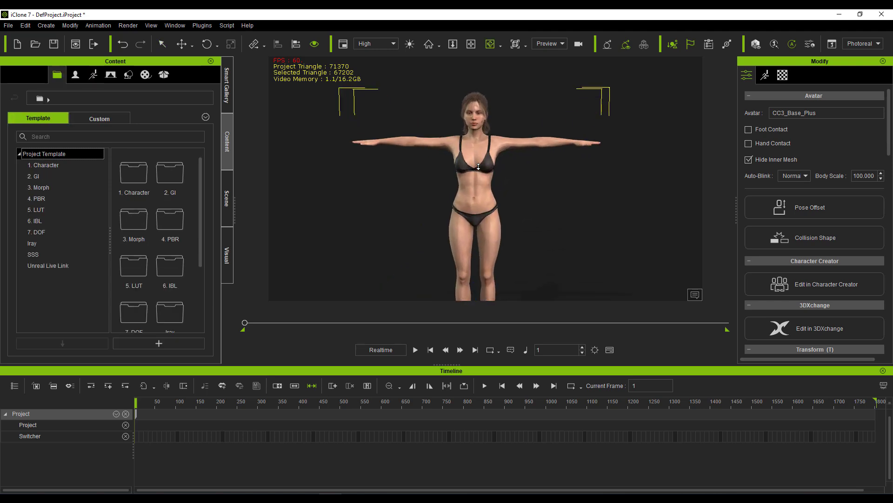
{"action": "scroll", "coordinate": [479, 167], "scroll_direction": "down", "scroll_amount": 3}
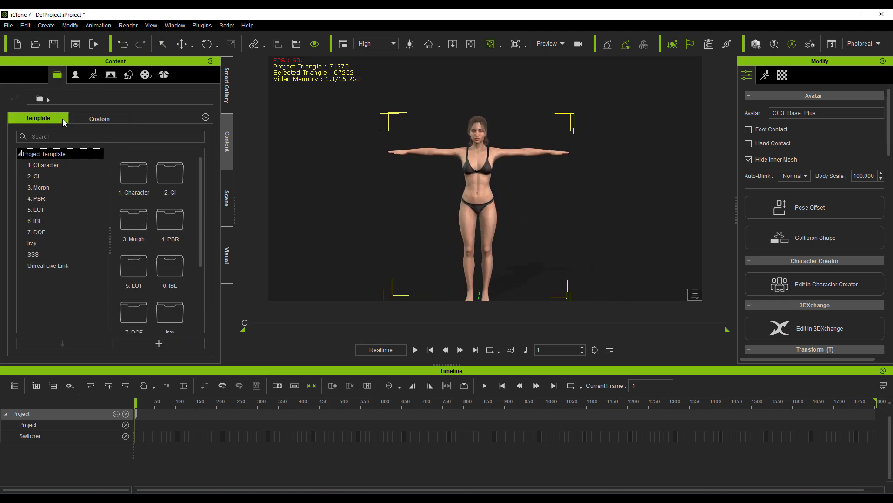
{"action": "left_click", "coordinate": [76, 77]}
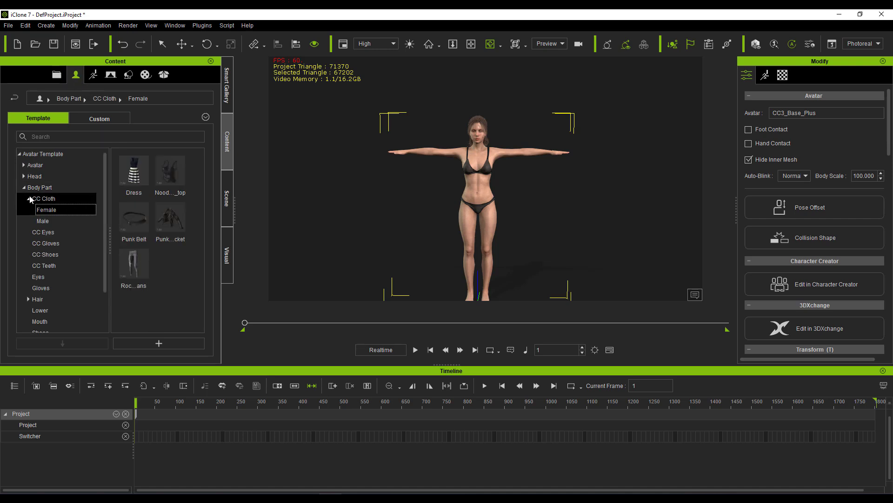
{"action": "double_click", "coordinate": [134, 175]}
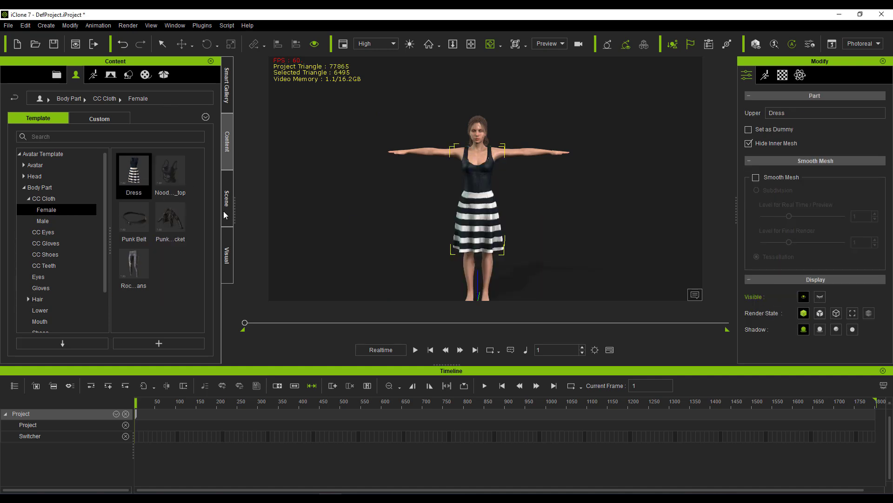
Select the whole character and apply the dance motion from the 02_G6 Motion_Heidi Perform templates
{"action": "left_click", "coordinate": [94, 75]}
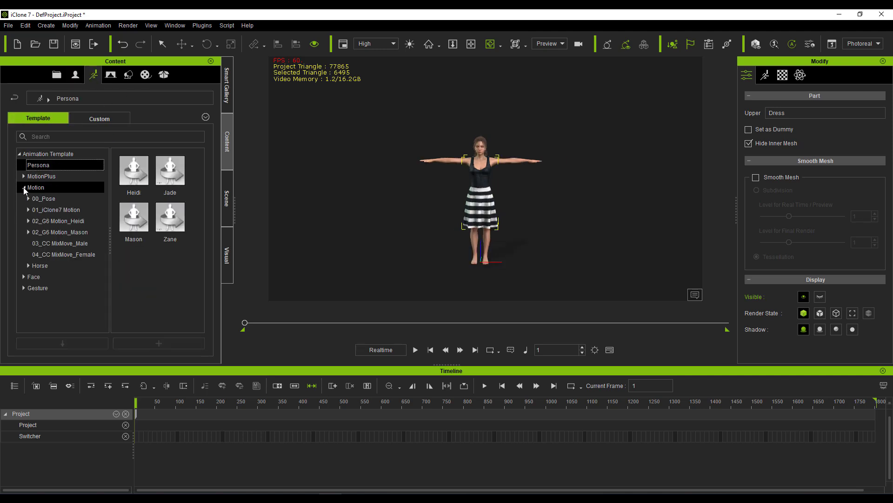
{"action": "left_click", "coordinate": [29, 221]}
{"action": "left_click", "coordinate": [49, 255]}
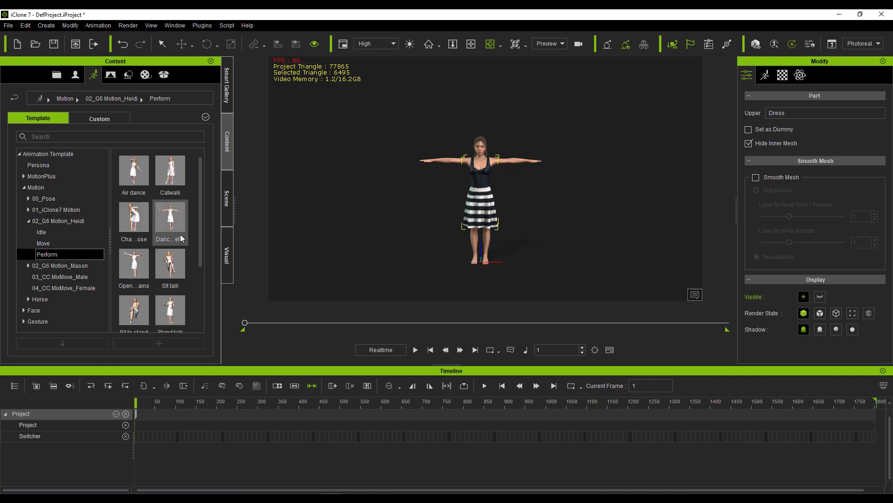
{"action": "left_click_drag", "start_coordinate": [183, 236], "coordinate": [526, 171]}
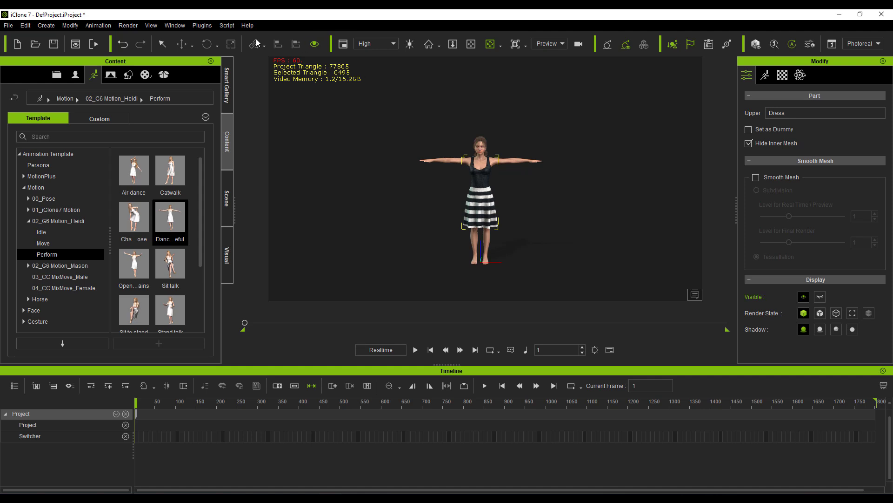
{"action": "left_click", "coordinate": [163, 44]}
{"action": "left_click", "coordinate": [454, 163]}
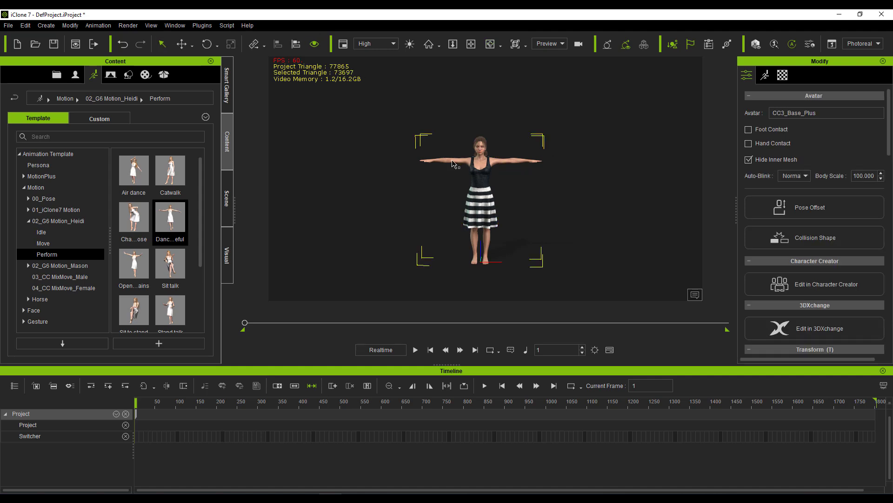
{"action": "double_click", "coordinate": [173, 222]}
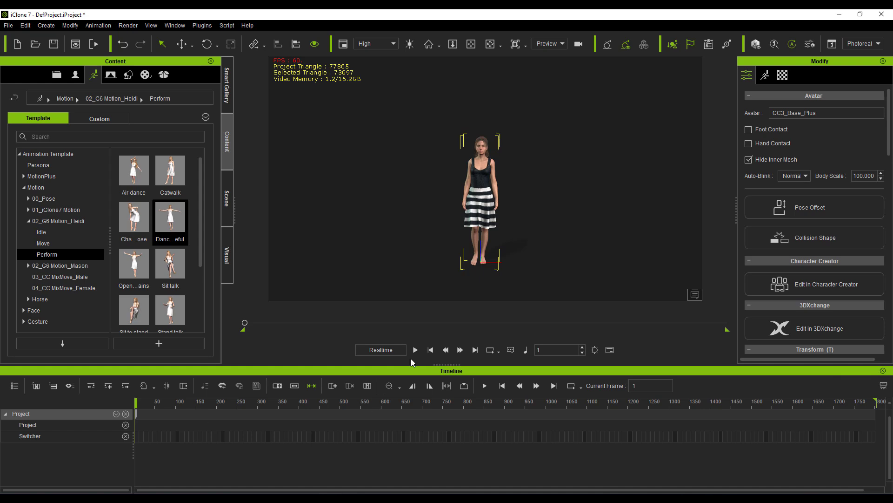
Play the dance motion, pause it and return the playhead to frame 7
{"action": "key", "text": "space"}
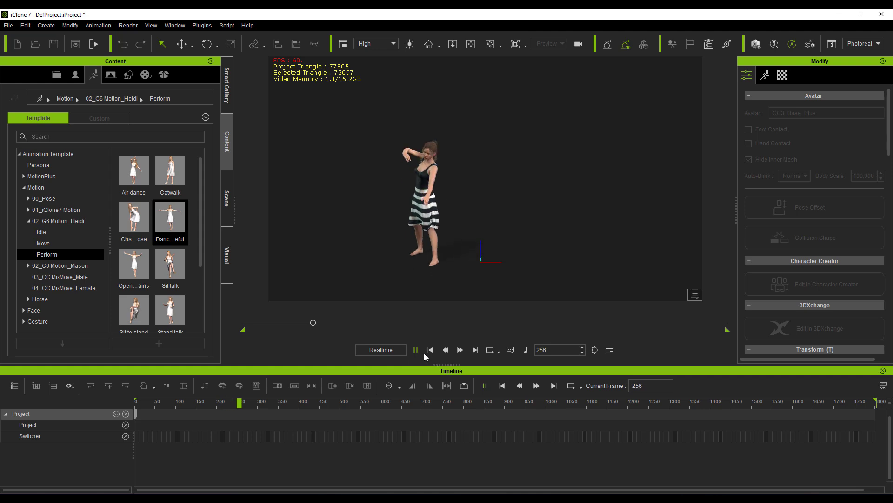
{"action": "key", "text": "space"}
{"action": "left_click_drag", "start_coordinate": [243, 409], "coordinate": [137, 406]}
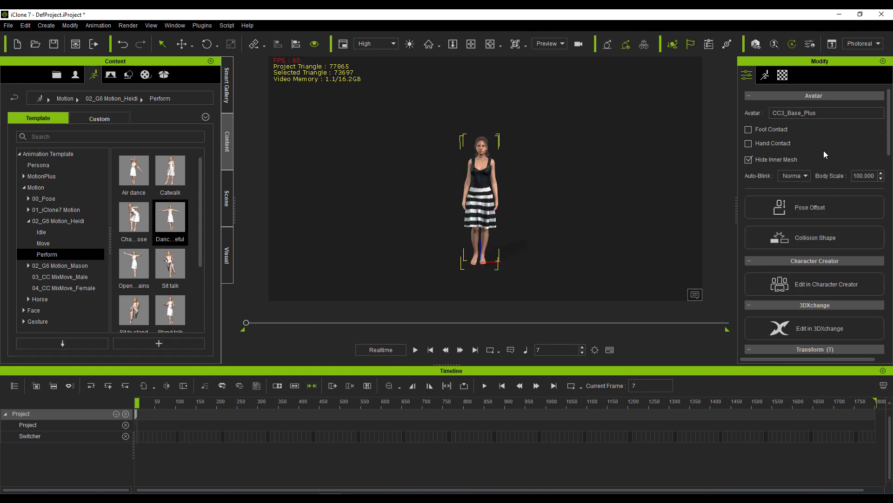
Examine the Face Puppet and Motion Puppet animation tools for the character, closing each one unchanged
{"action": "left_click", "coordinate": [766, 75]}
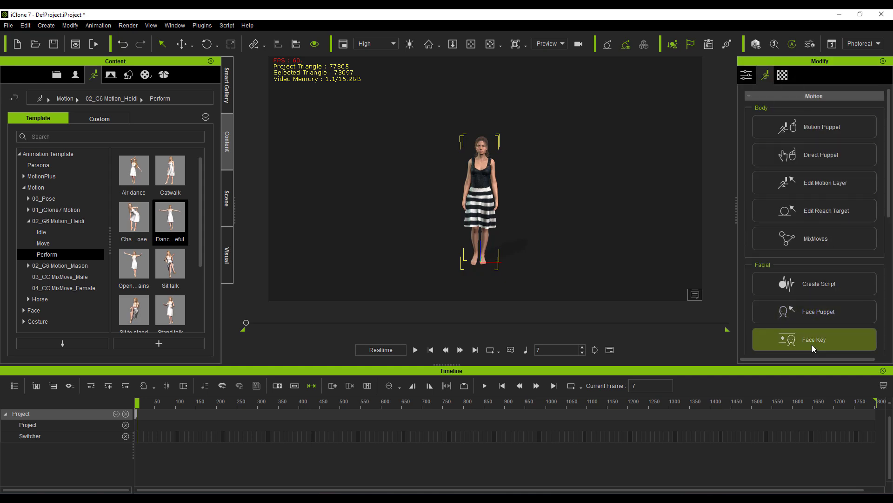
{"action": "left_click", "coordinate": [818, 311]}
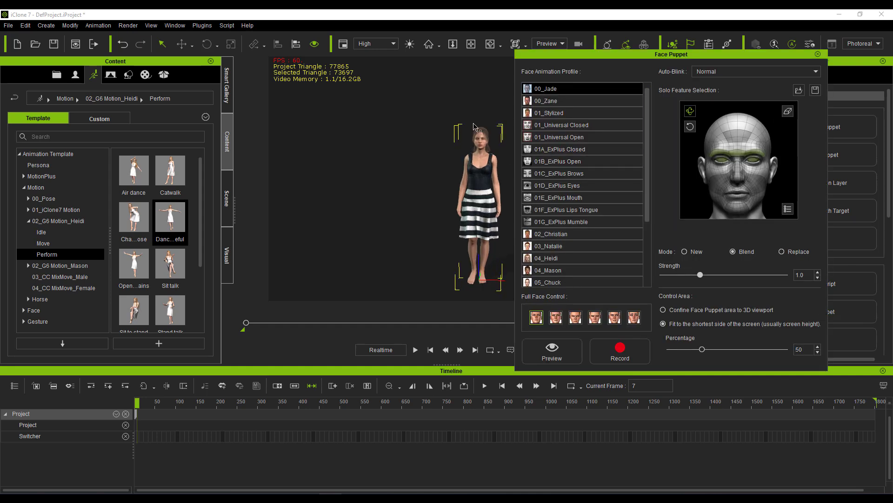
{"action": "left_click", "coordinate": [818, 54]}
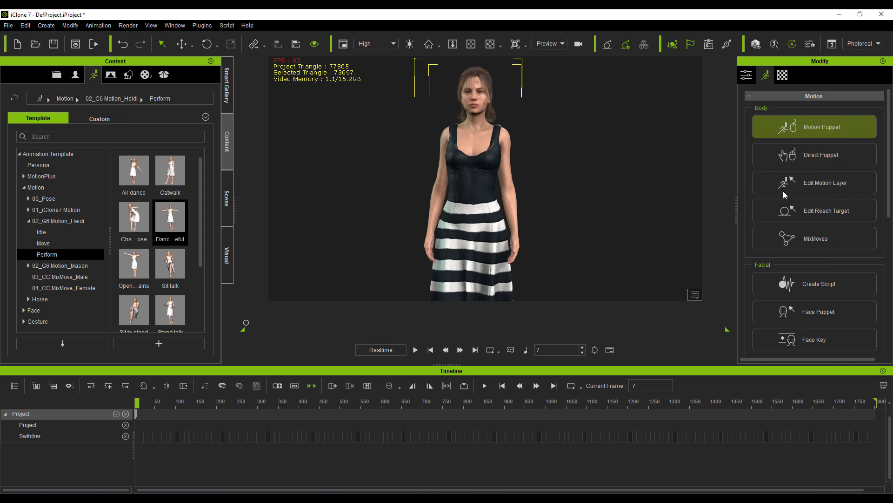
{"action": "left_click_drag", "start_coordinate": [712, 63], "coordinate": [676, 62]}
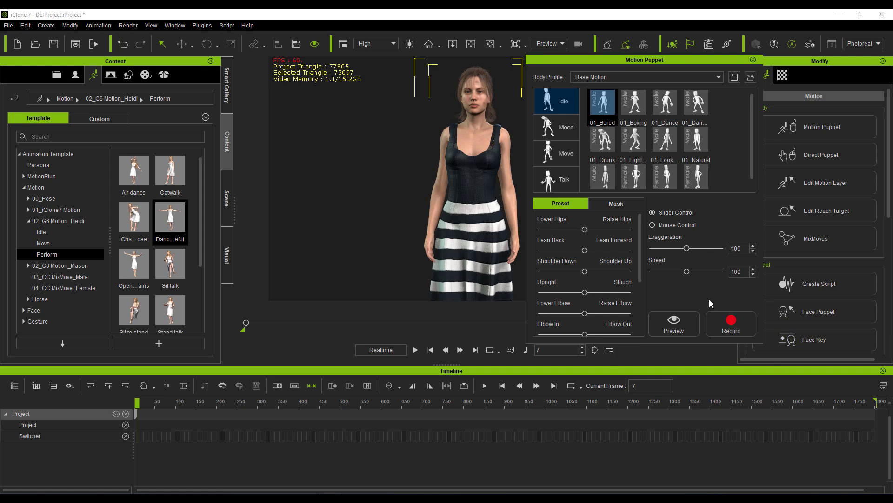
{"action": "left_click", "coordinate": [754, 60]}
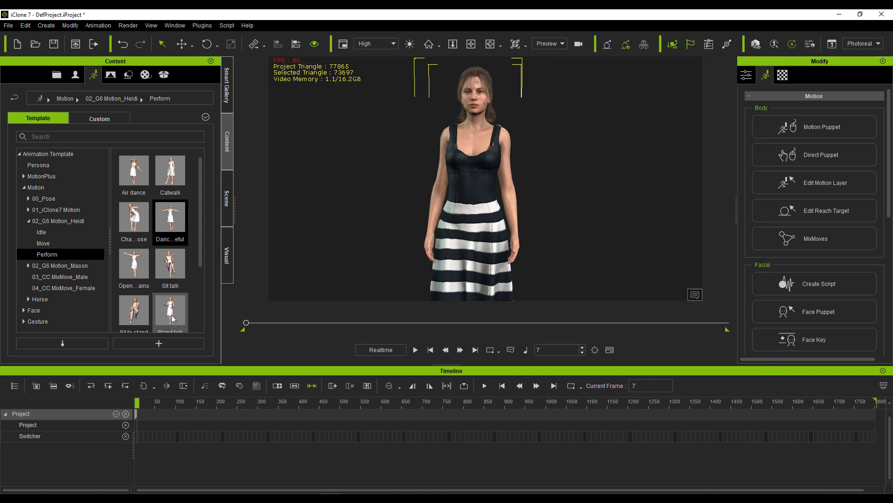
Open the FBX export settings for the dressed character and choose the Blender target tool preset
{"action": "left_click", "coordinate": [8, 25]}
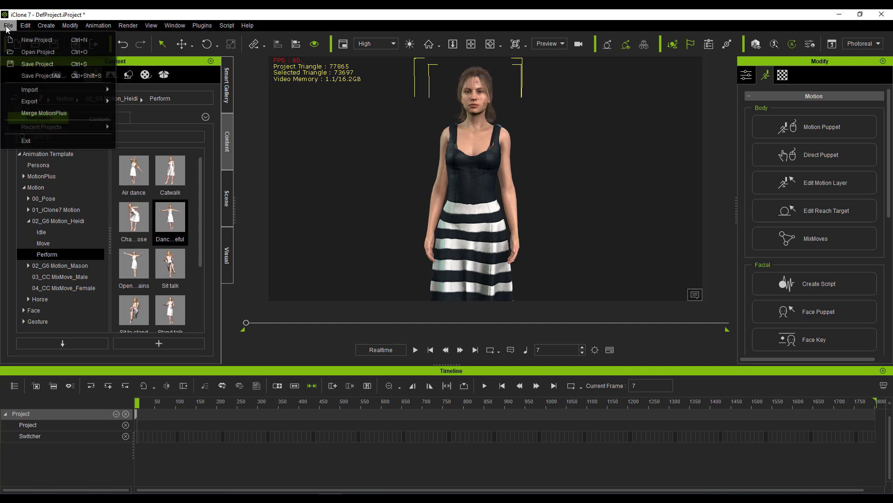
{"action": "mouse_move", "coordinate": [45, 102]}
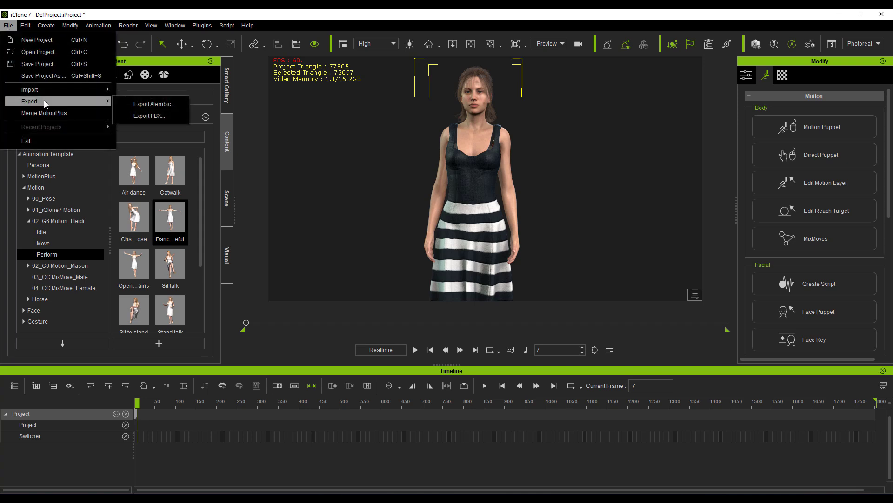
{"action": "left_click", "coordinate": [136, 116]}
{"action": "left_click", "coordinate": [339, 191]}
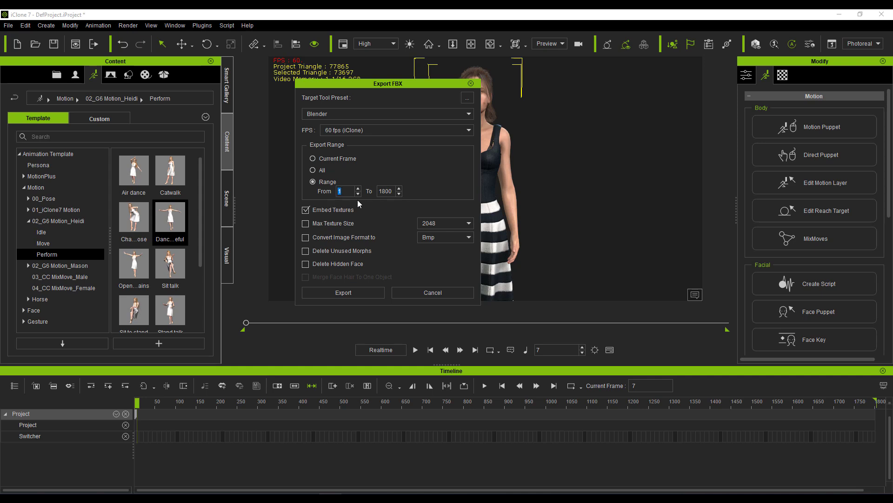
{"action": "left_click", "coordinate": [411, 117]}
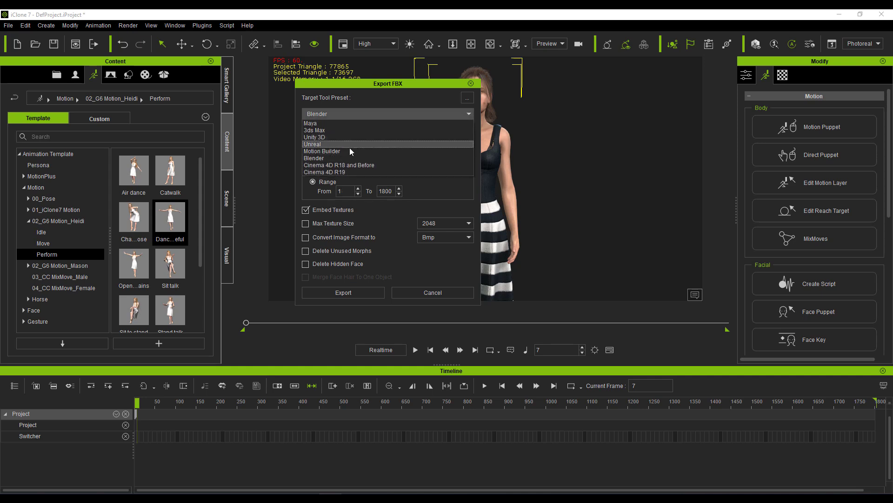
{"action": "left_click", "coordinate": [342, 159]}
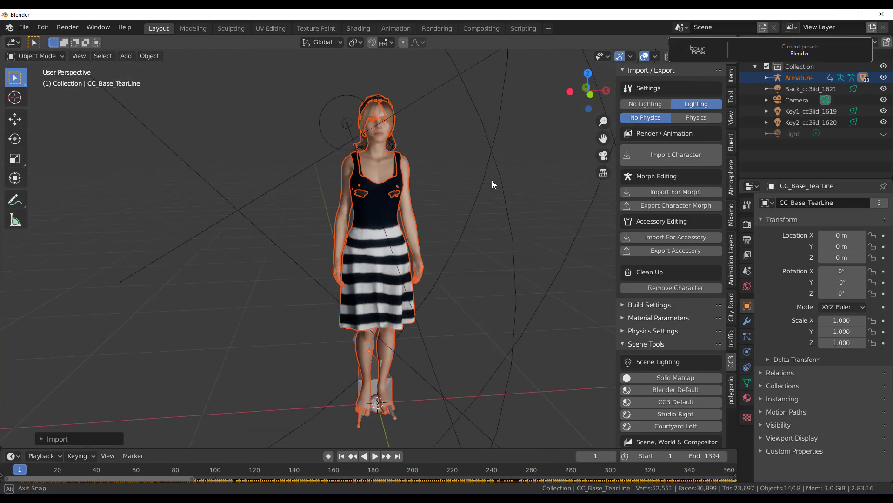
Switch to Blender and inspect the imported dancing character from several angles
{"action": "middle_click_drag", "start_coordinate": [419, 181], "coordinate": [477, 184]}
{"action": "left_click", "coordinate": [418, 195]}
{"action": "scroll", "coordinate": [414, 196], "scroll_direction": "down", "scroll_amount": 4}
{"action": "middle_click_drag", "start_coordinate": [383, 224], "coordinate": [331, 272]}
{"action": "scroll", "coordinate": [396, 236], "scroll_direction": "up", "scroll_amount": 7}
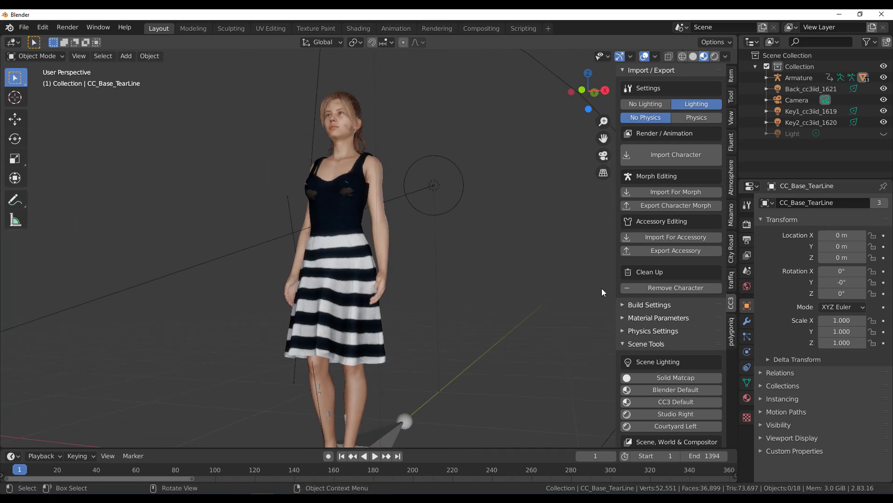
{"action": "middle_click_drag", "start_coordinate": [484, 219], "coordinate": [426, 221]}
{"action": "middle_click_drag", "start_coordinate": [374, 282], "coordinate": [398, 225]}
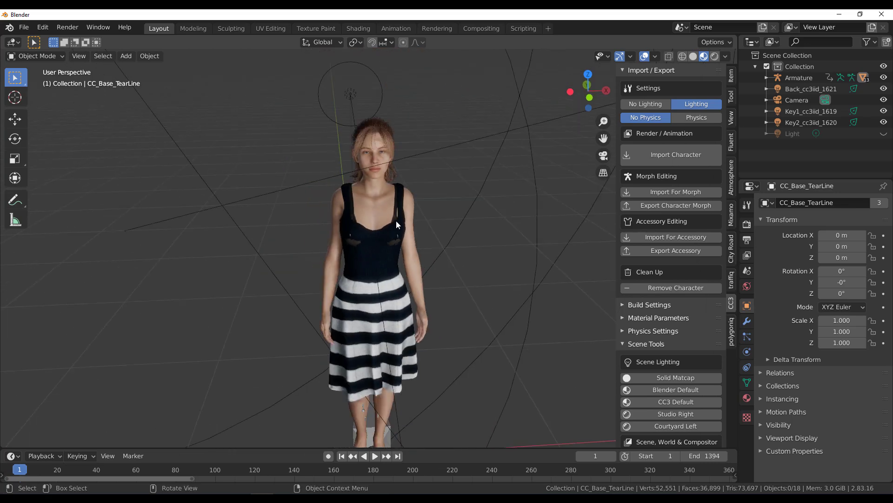
Add cloth physics to the character's dress with the CC3 physics settings
{"action": "left_click", "coordinate": [394, 320]}
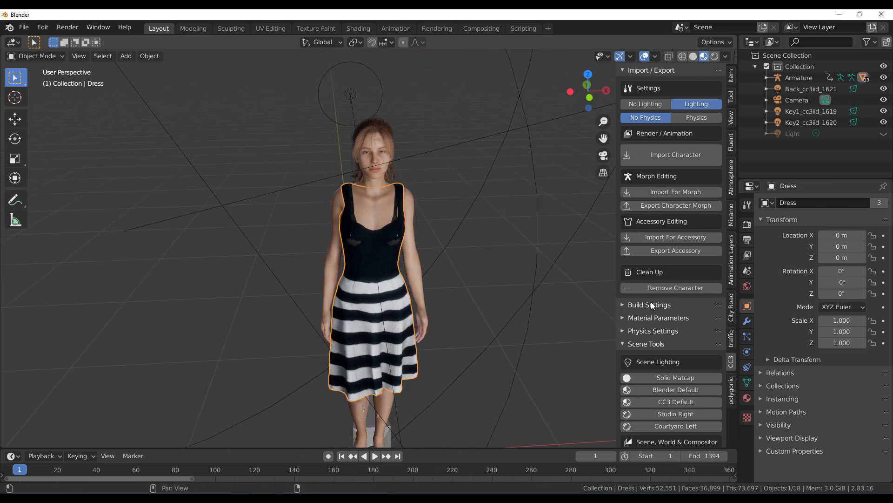
{"action": "left_click", "coordinate": [643, 331]}
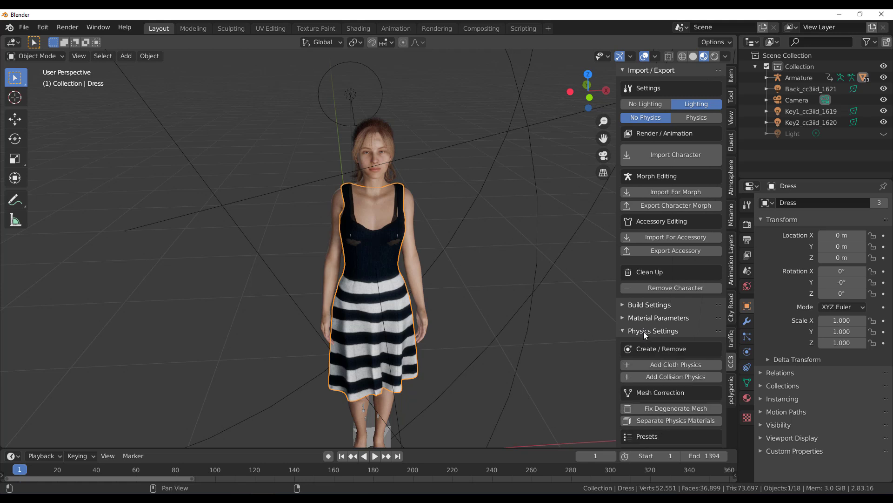
{"action": "left_click", "coordinate": [668, 364]}
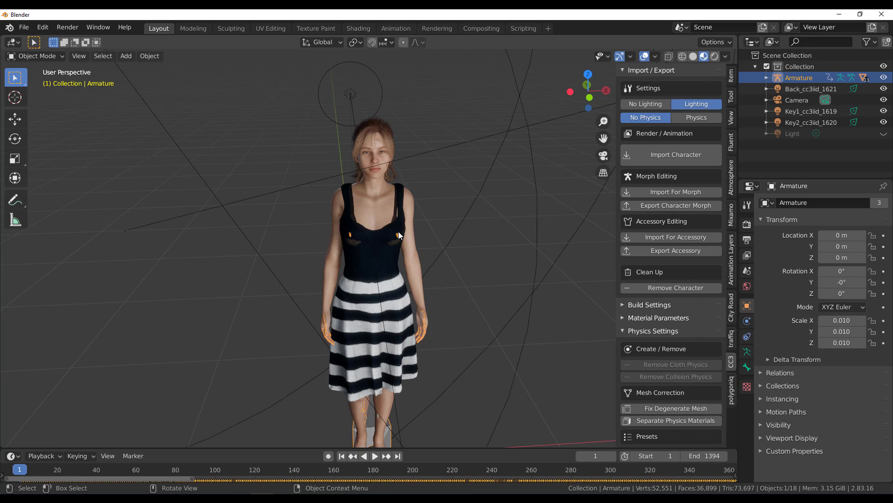
{"action": "left_click", "coordinate": [403, 235]}
Watch the dress simulation during the dance while comparing solid, wireframe and material preview shading
{"action": "middle_click_drag", "start_coordinate": [445, 307], "coordinate": [418, 256]}
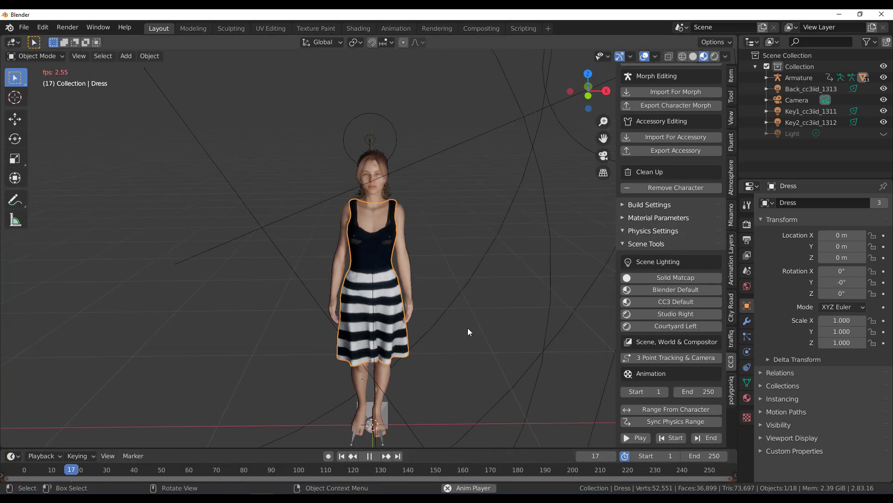
{"action": "left_click", "coordinate": [487, 352]}
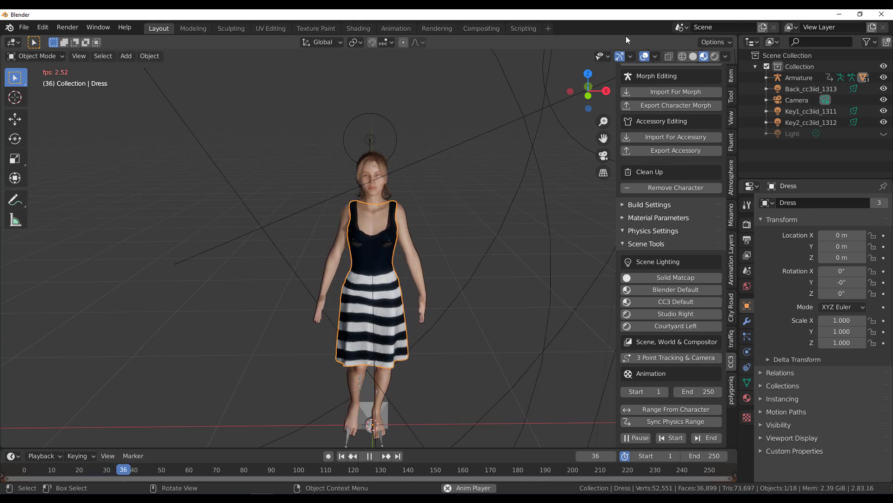
{"action": "left_click", "coordinate": [693, 56]}
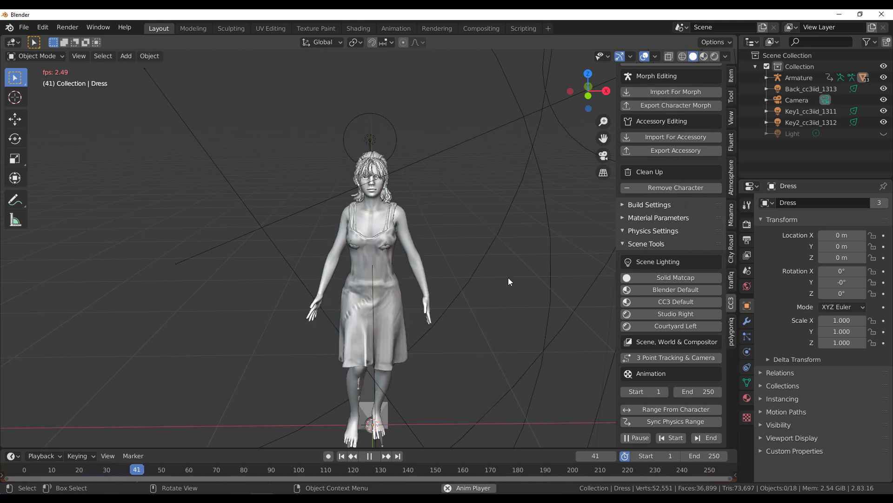
{"action": "left_click", "coordinate": [683, 57]}
{"action": "left_click", "coordinate": [693, 56]}
{"action": "left_click", "coordinate": [704, 56]}
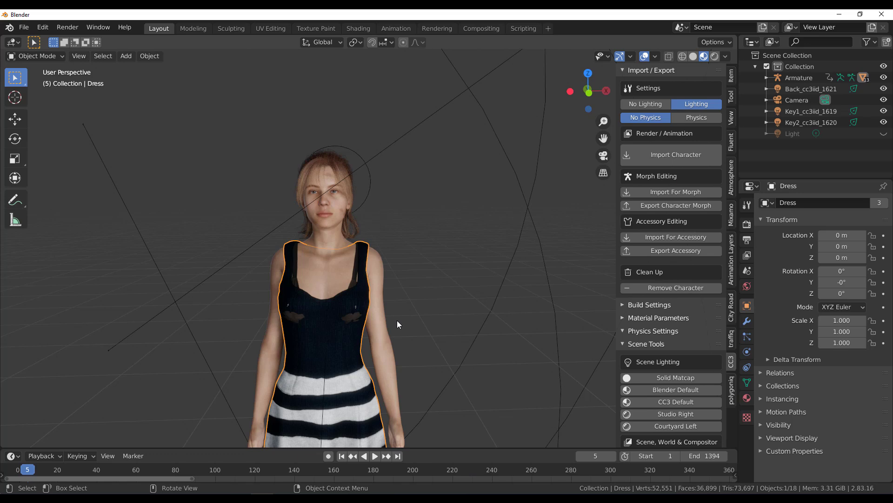
Select the dress, switch to Weight Paint mode and inspect its weights around the skirt and bodice
{"action": "middle_click_drag", "start_coordinate": [395, 322], "coordinate": [519, 318]}
{"action": "left_click", "coordinate": [508, 305]}
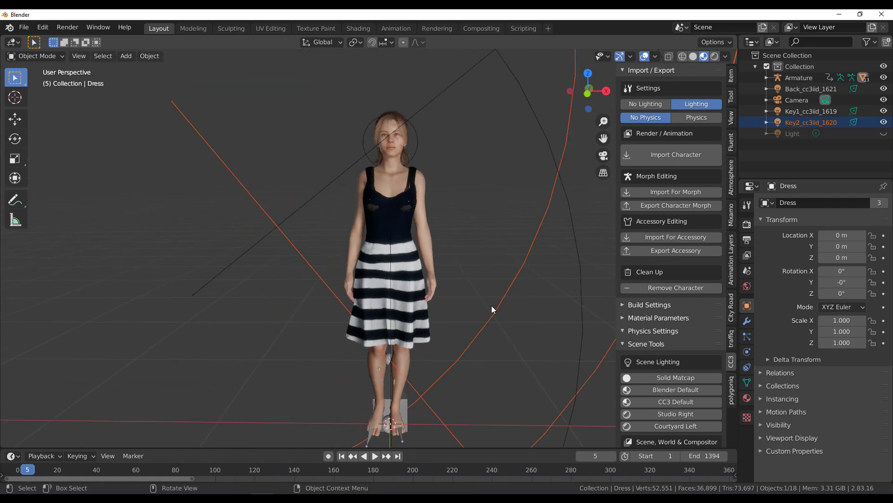
{"action": "left_click", "coordinate": [459, 283]}
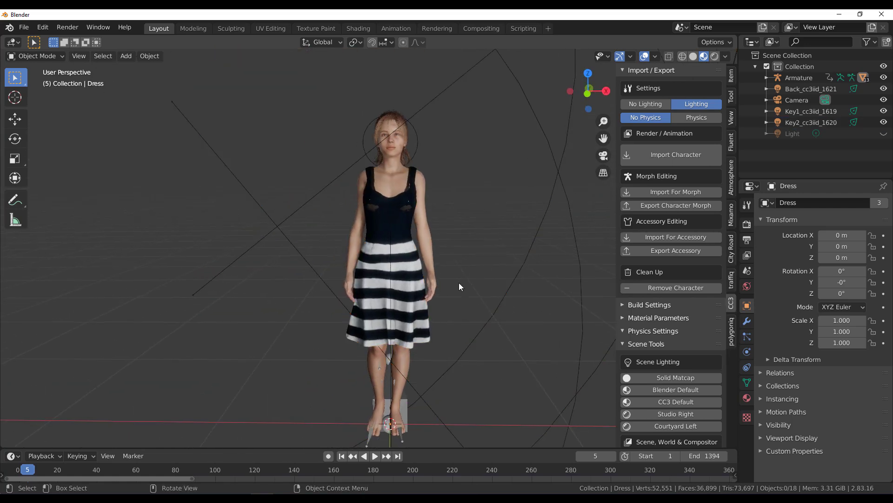
{"action": "left_click", "coordinate": [412, 316]}
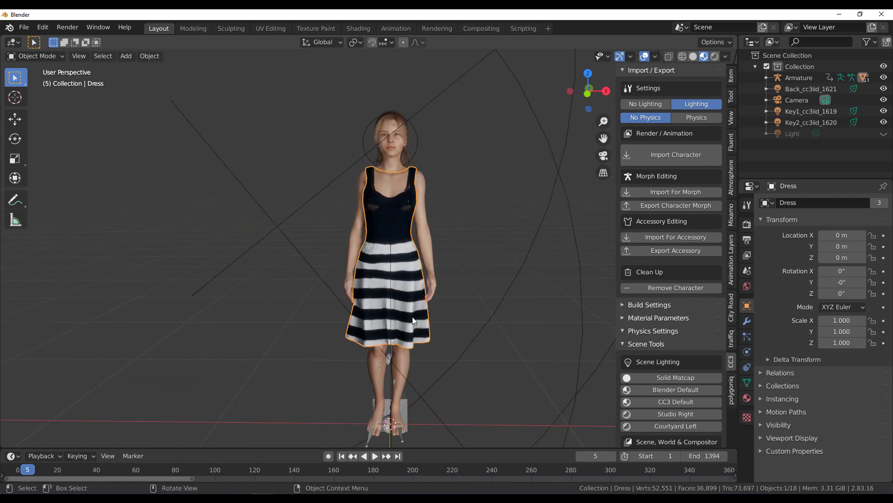
{"action": "left_click", "coordinate": [38, 55]}
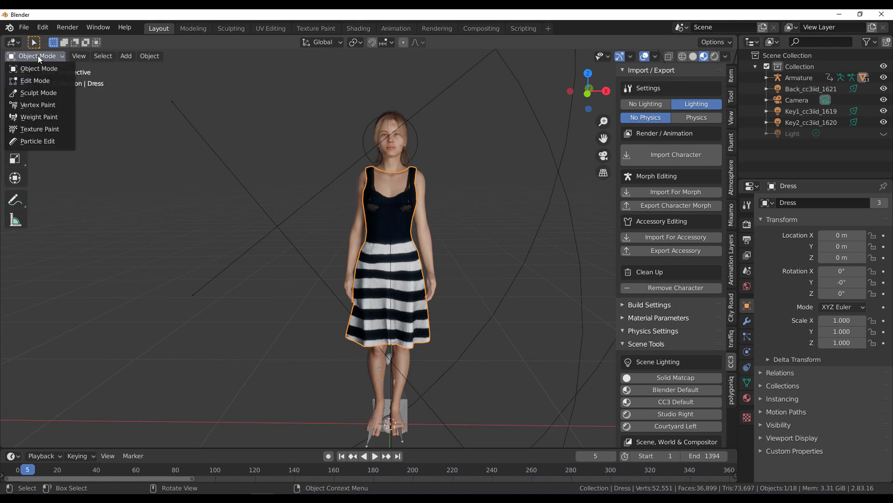
{"action": "left_click", "coordinate": [41, 119]}
{"action": "middle_click_drag", "start_coordinate": [436, 320], "coordinate": [409, 337]}
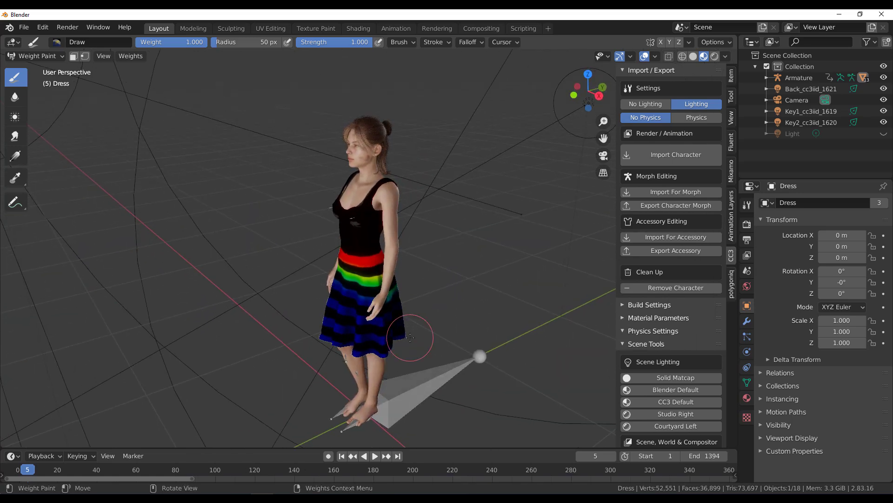
{"action": "middle_click_drag", "start_coordinate": [434, 301], "coordinate": [466, 346], "text": "shift"}
{"action": "scroll", "coordinate": [481, 327], "scroll_direction": "up", "scroll_amount": 3}
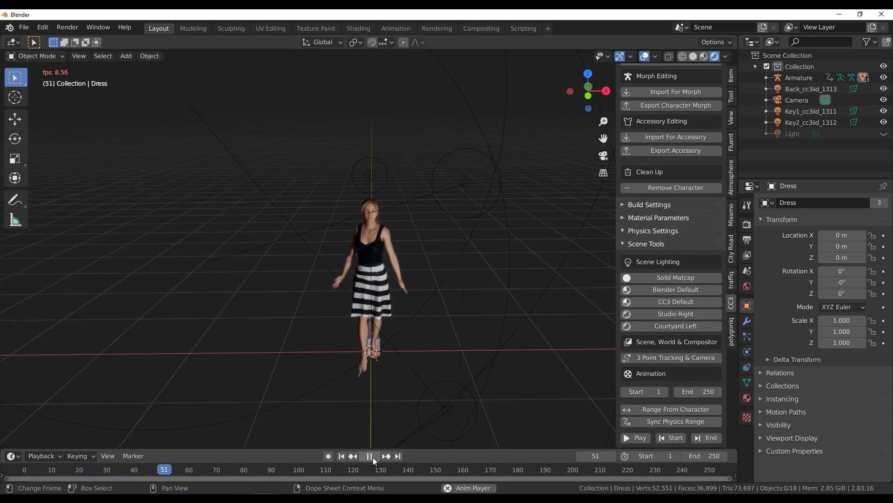
Play the dance animation with the simulated dress in solid viewport shading
{"action": "left_click", "coordinate": [372, 457]}
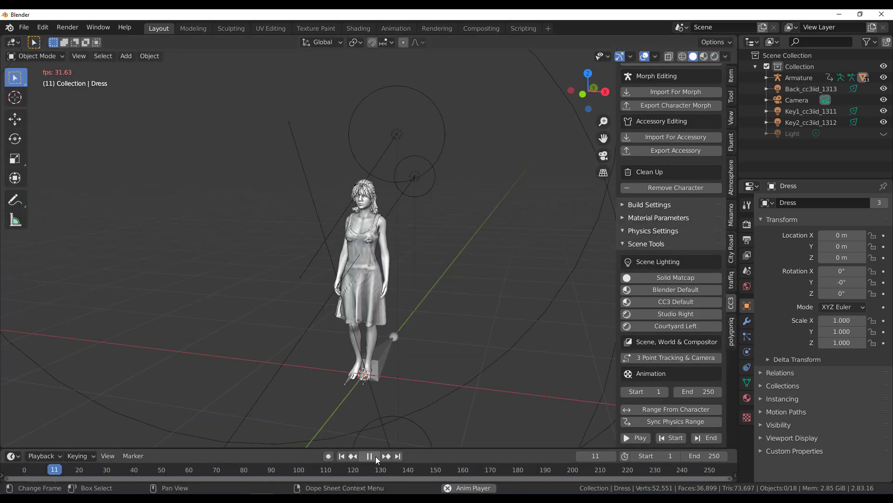
{"action": "left_click", "coordinate": [725, 56]}
{"action": "left_click", "coordinate": [663, 290]}
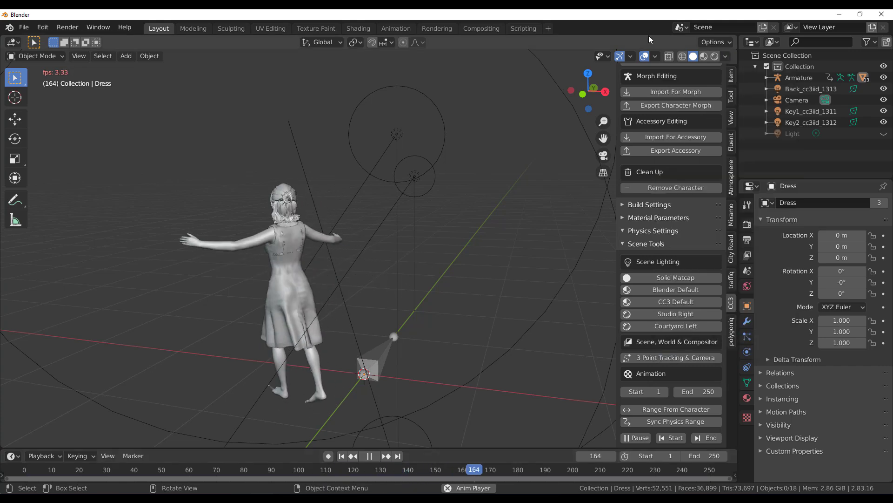
{"action": "left_click", "coordinate": [280, 293]}
Set the animation end frame to 900 and return to the first frame to view the longer dance
{"action": "left_click", "coordinate": [624, 230]}
{"action": "left_click", "coordinate": [704, 456]}
{"action": "type", "text": "900"}
{"action": "key", "text": "Return"}
{"action": "key", "text": "Home"}
{"action": "left_click", "coordinate": [422, 339]}
{"action": "middle_click_drag", "start_coordinate": [421, 338], "coordinate": [474, 336]}
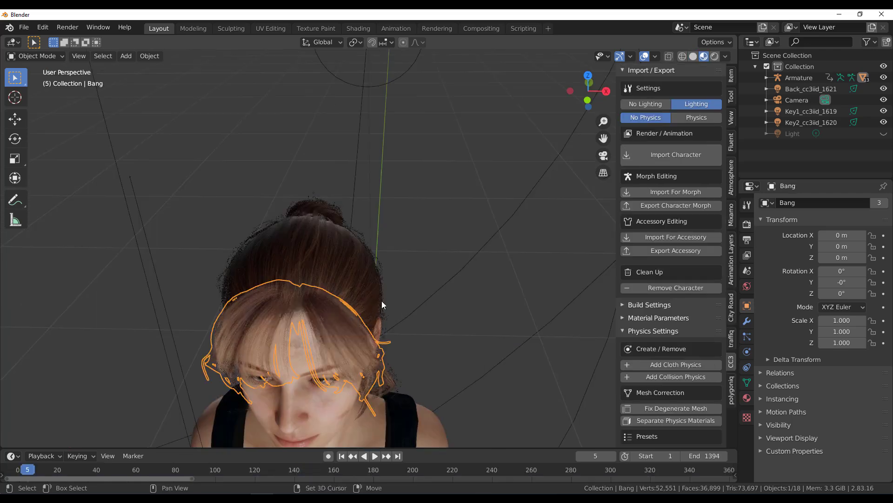
Examine how the dress fits over the body mesh around the character's chest and shoulders
{"action": "middle_click_drag", "start_coordinate": [381, 300], "coordinate": [380, 203]}
{"action": "left_click", "coordinate": [386, 267]}
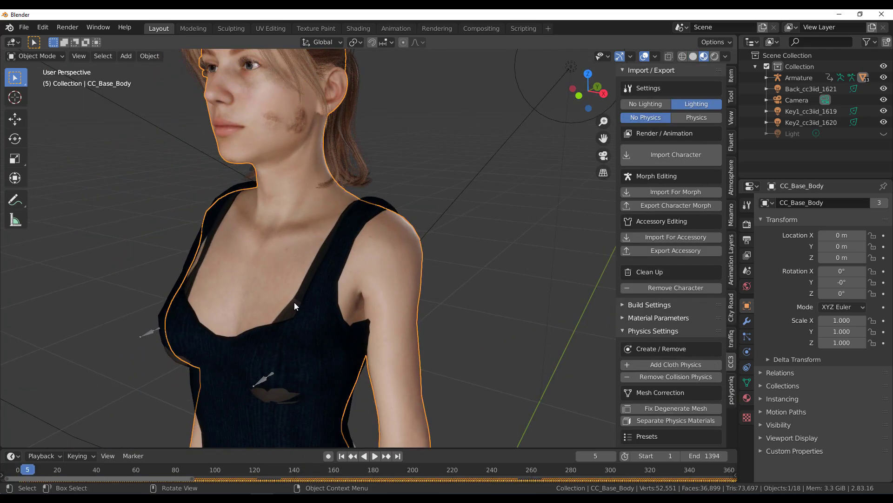
{"action": "left_click", "coordinate": [203, 343]}
{"action": "key", "text": "Delete"}
{"action": "middle_click_drag", "start_coordinate": [255, 331], "coordinate": [291, 339]}
{"action": "scroll", "coordinate": [404, 314], "scroll_direction": "down", "scroll_amount": 3}
{"action": "middle_click_drag", "start_coordinate": [404, 311], "coordinate": [355, 233], "text": "shift"}
{"action": "middle_click_drag", "start_coordinate": [354, 233], "coordinate": [361, 315]}
Switch to the browser and look through the CC3 Blender Tools GitHub repository's file list and README
{"action": "scroll", "coordinate": [367, 359], "scroll_direction": "up", "scroll_amount": 2}
{"action": "scroll", "coordinate": [357, 350], "scroll_direction": "up", "scroll_amount": 2}
{"action": "scroll", "coordinate": [357, 350], "scroll_direction": "down", "scroll_amount": 1}
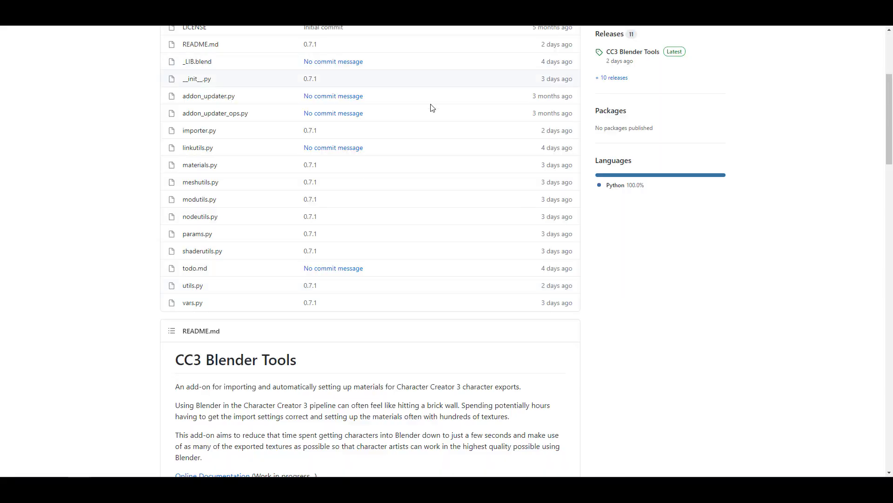
{"action": "scroll", "coordinate": [426, 85], "scroll_direction": "up", "scroll_amount": 5}
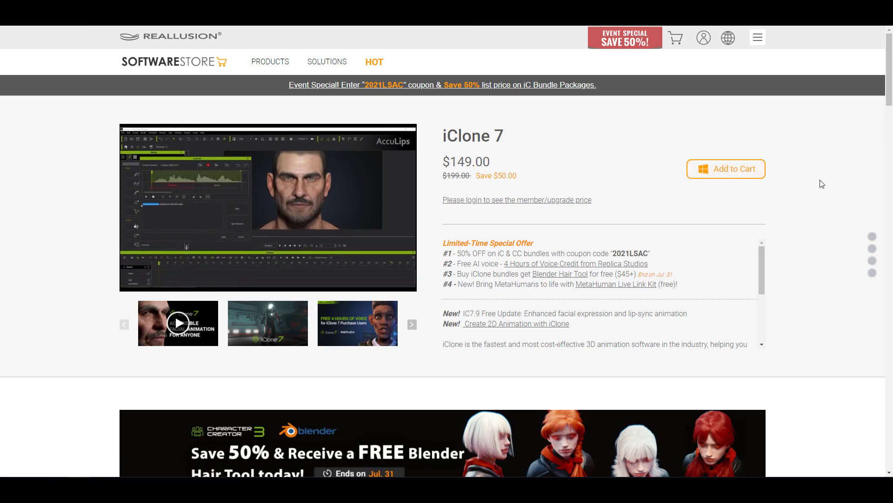
Review the iClone 7 store bundles for 3D animation designers, 3D mocap users and Unreal Live Link users
{"action": "scroll", "coordinate": [822, 184], "scroll_direction": "down", "scroll_amount": 15}
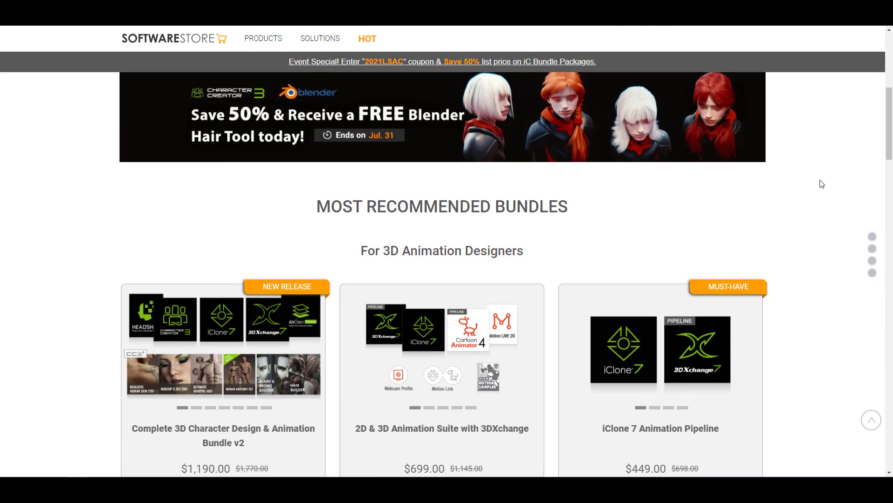
{"action": "scroll", "coordinate": [822, 184], "scroll_direction": "down", "scroll_amount": 5}
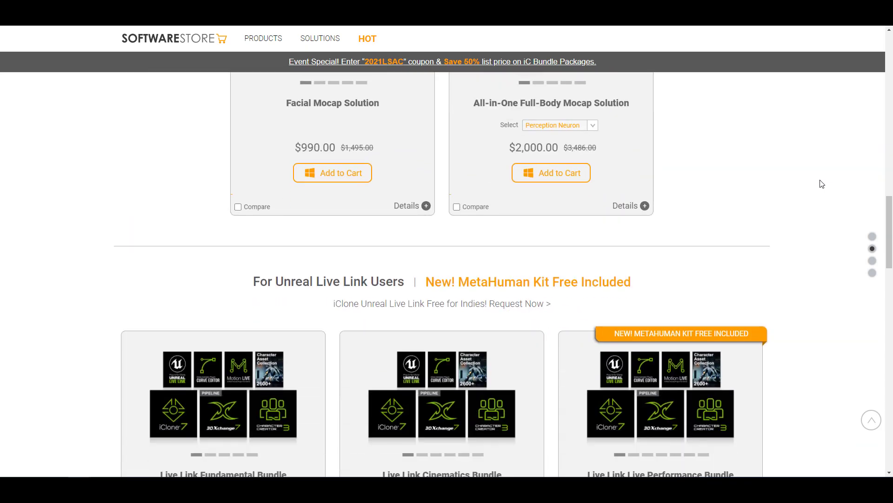
{"action": "scroll", "coordinate": [822, 184], "scroll_direction": "down", "scroll_amount": 4}
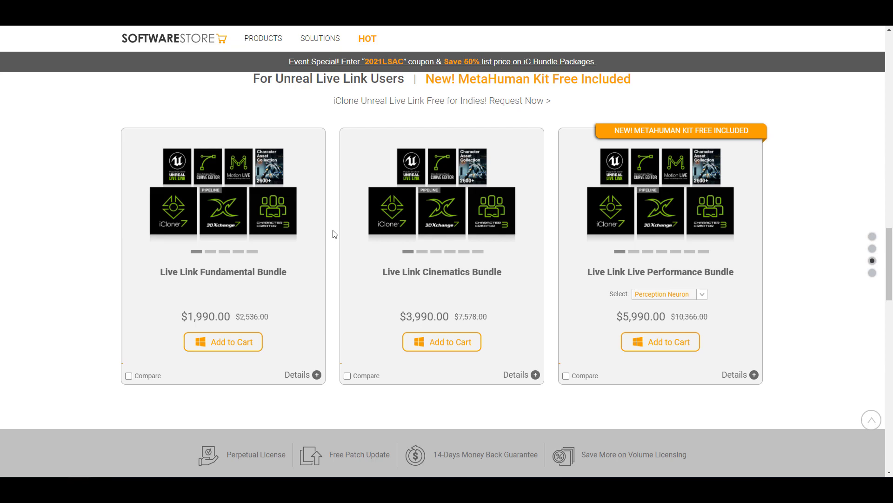
{"action": "scroll", "coordinate": [333, 234], "scroll_direction": "up", "scroll_amount": 6}
{"action": "scroll", "coordinate": [441, 244], "scroll_direction": "down", "scroll_amount": 2}
{"action": "scroll", "coordinate": [443, 240], "scroll_direction": "up", "scroll_amount": 15}
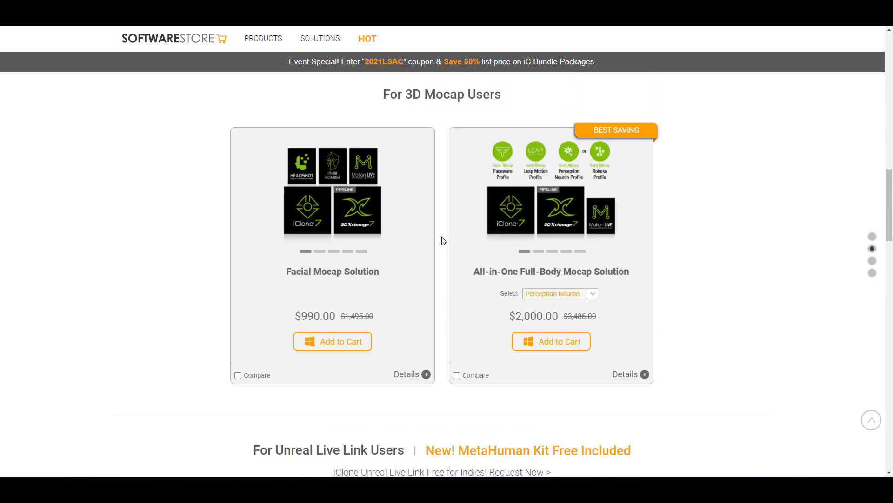
{"action": "scroll", "coordinate": [444, 239], "scroll_direction": "up", "scroll_amount": 5}
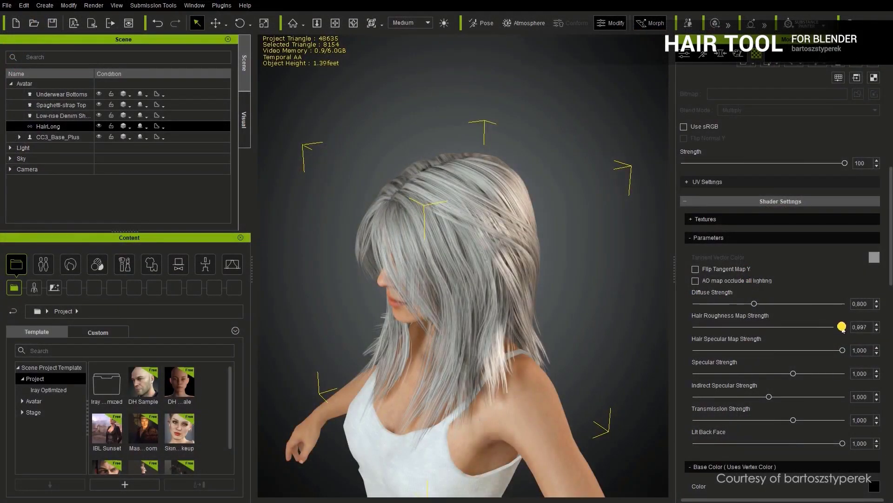
Lower the Hair Roughness Map Strength of HairLong to about 0.35 in Character Creator
{"action": "left_click_drag", "start_coordinate": [843, 327], "coordinate": [721, 328]}
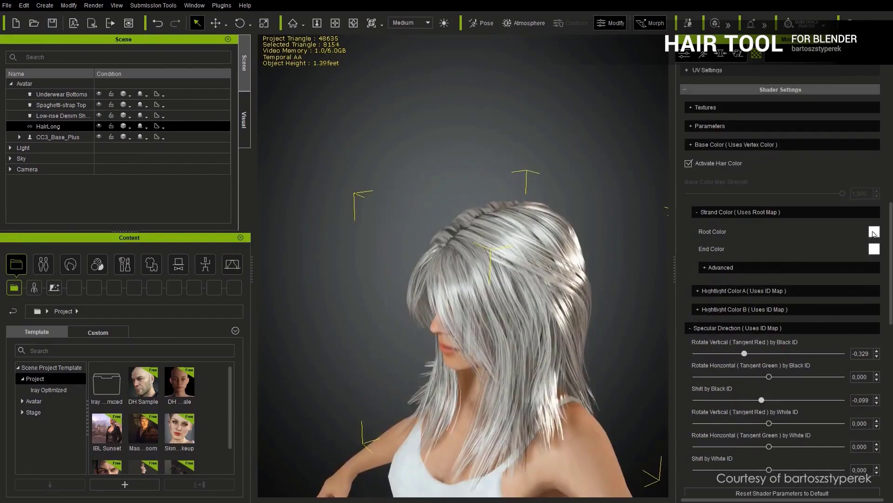
{"action": "left_click", "coordinate": [875, 232]}
{"action": "left_click", "coordinate": [211, 170]}
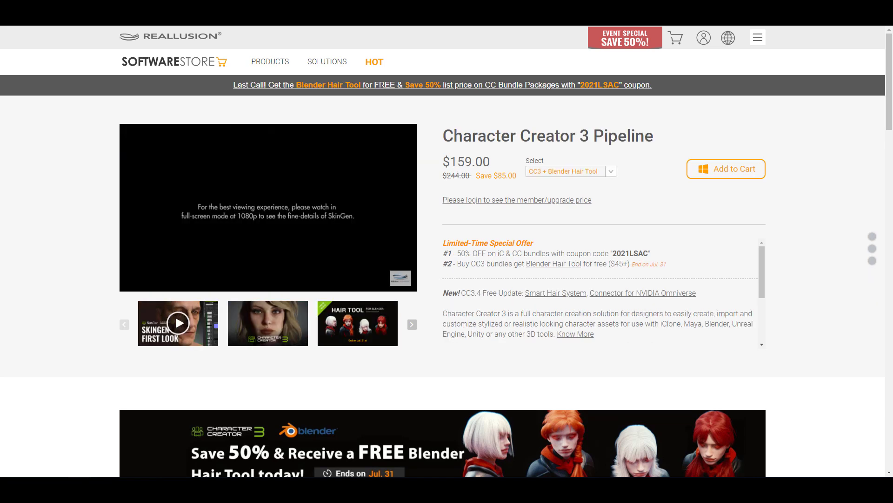
Browse the Character Creator 3 Pipeline store page and the iClone Lip-Sync Animation Contest 2021 page
{"action": "scroll", "coordinate": [419, 186], "scroll_direction": "down", "scroll_amount": 2}
{"action": "scroll", "coordinate": [419, 185], "scroll_direction": "up", "scroll_amount": 2}
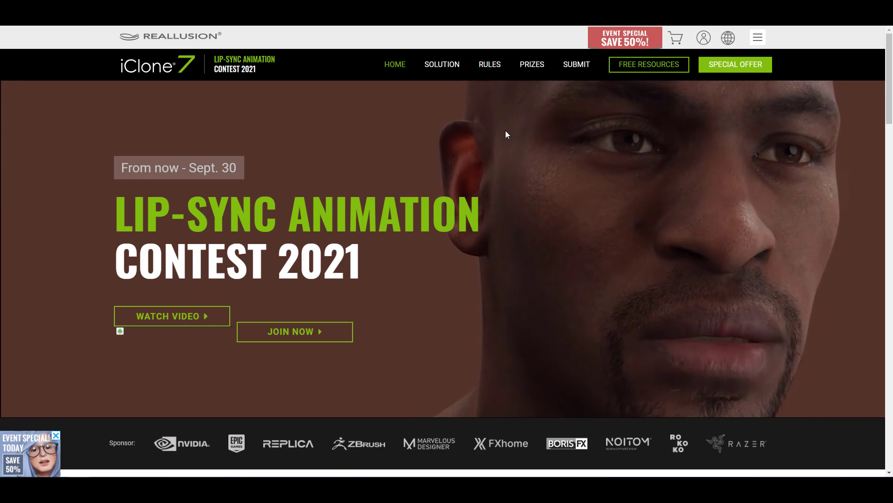
{"action": "scroll", "coordinate": [599, 257], "scroll_direction": "down", "scroll_amount": 7}
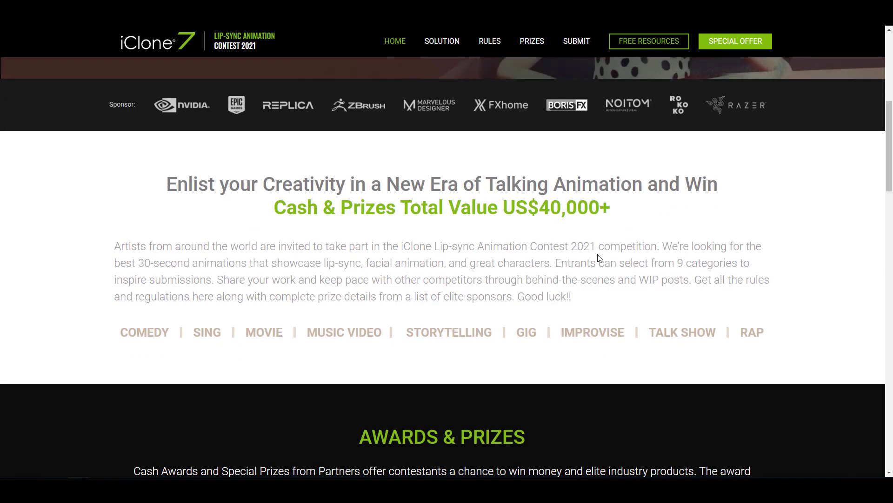
Look through the Blender Character Pipeline page, including the section on fast 3D character generation and fully rigged bases
{"action": "scroll", "coordinate": [600, 258], "scroll_direction": "up", "scroll_amount": 8}
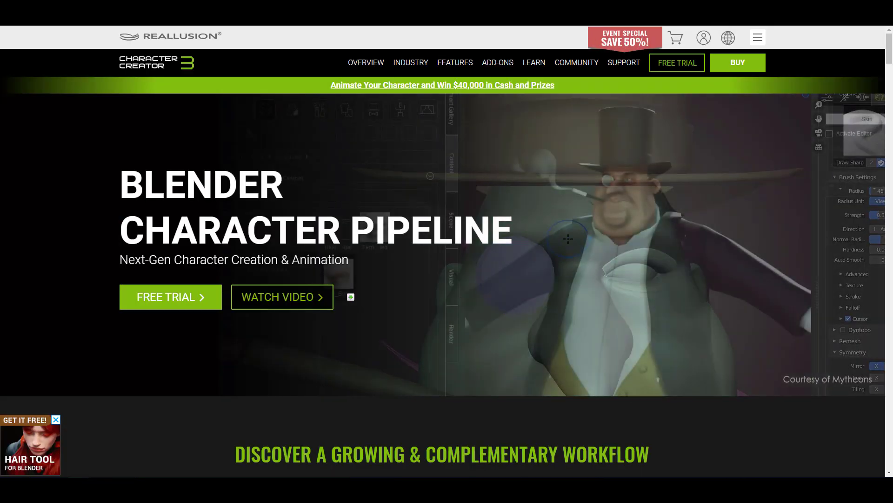
{"action": "scroll", "coordinate": [446, 258], "scroll_direction": "down", "scroll_amount": 15}
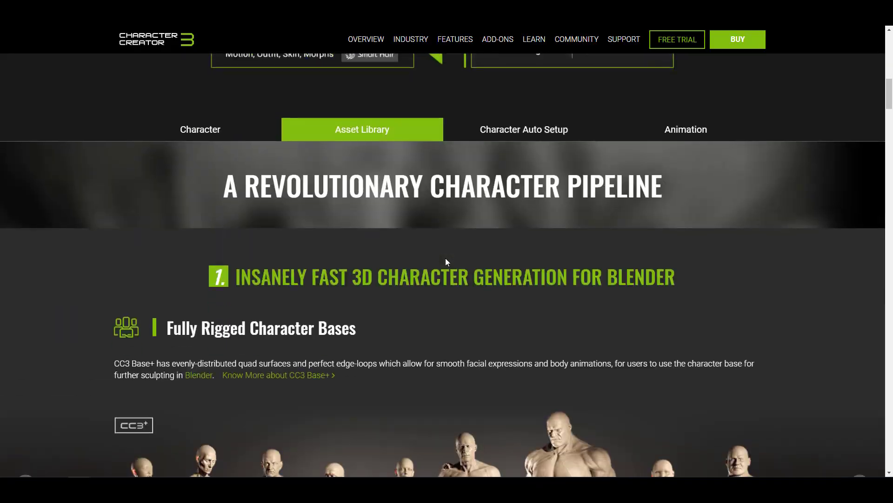
{"action": "scroll", "coordinate": [445, 258], "scroll_direction": "down", "scroll_amount": 10}
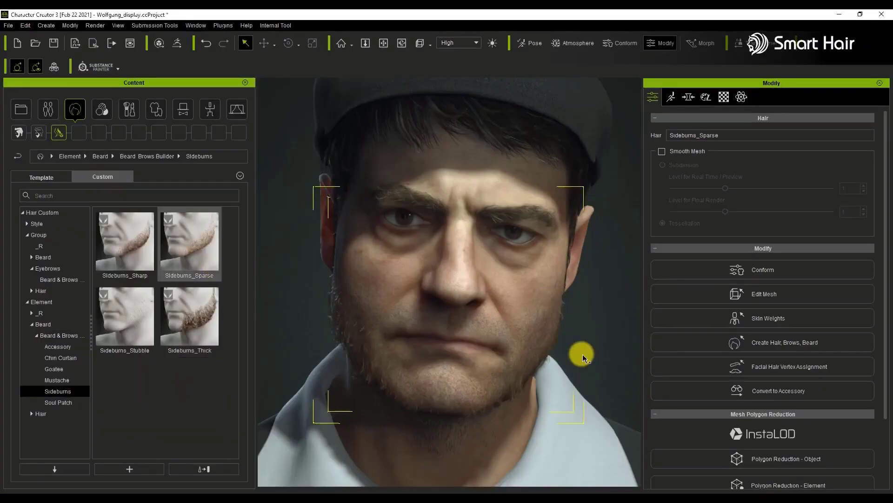
Switch to Character Creator and add the Chinstrap_Coat goatee and a mustache element to the man's face
{"action": "left_click", "coordinate": [71, 367]}
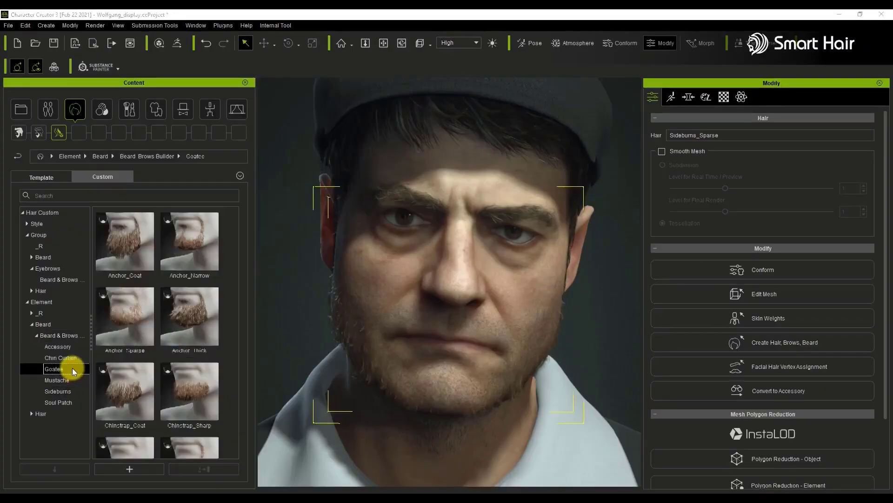
{"action": "left_click_drag", "start_coordinate": [125, 391], "coordinate": [529, 386]}
{"action": "left_click", "coordinate": [73, 379]}
{"action": "left_click_drag", "start_coordinate": [190, 241], "coordinate": [561, 375]}
{"action": "left_click", "coordinate": [599, 379]}
{"action": "left_click", "coordinate": [535, 361]}
{"action": "left_click", "coordinate": [350, 423]}
{"action": "right_click_drag", "start_coordinate": [351, 422], "coordinate": [471, 423]}
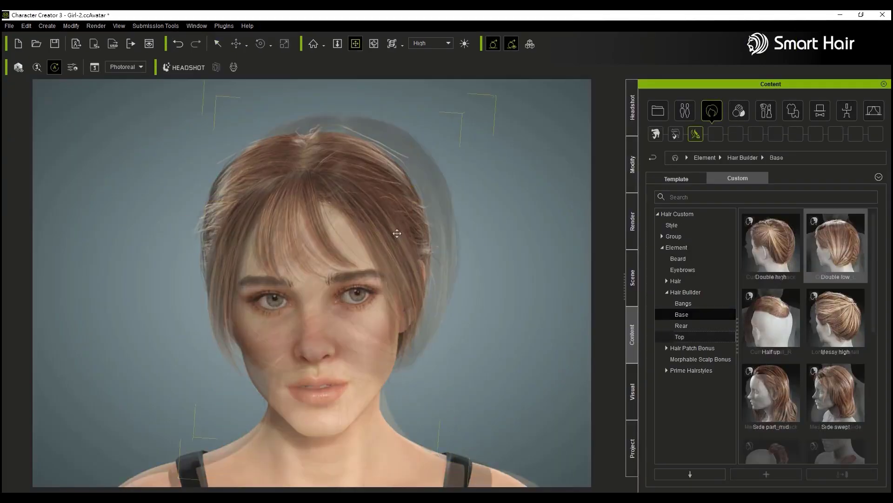
Apply the Double low base and Curly ponytail_R hair elements to the female avatar and recolor her hair to a lighter blonde
{"action": "left_click_drag", "start_coordinate": [835, 242], "coordinate": [488, 367]}
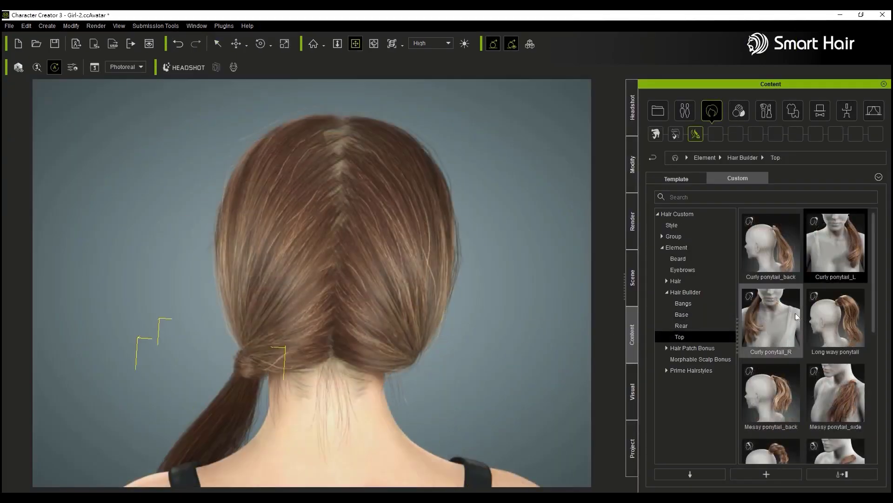
{"action": "left_click_drag", "start_coordinate": [771, 321], "coordinate": [402, 269]}
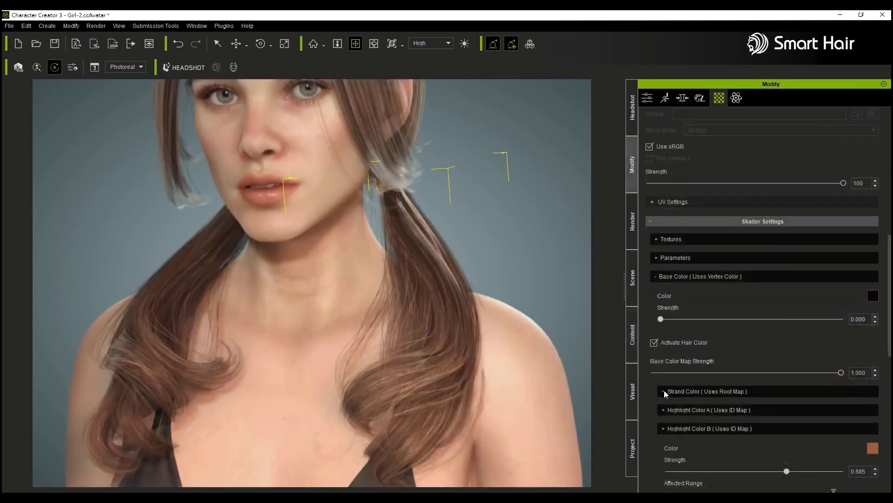
{"action": "left_click", "coordinate": [871, 371]}
{"action": "left_click", "coordinate": [716, 264]}
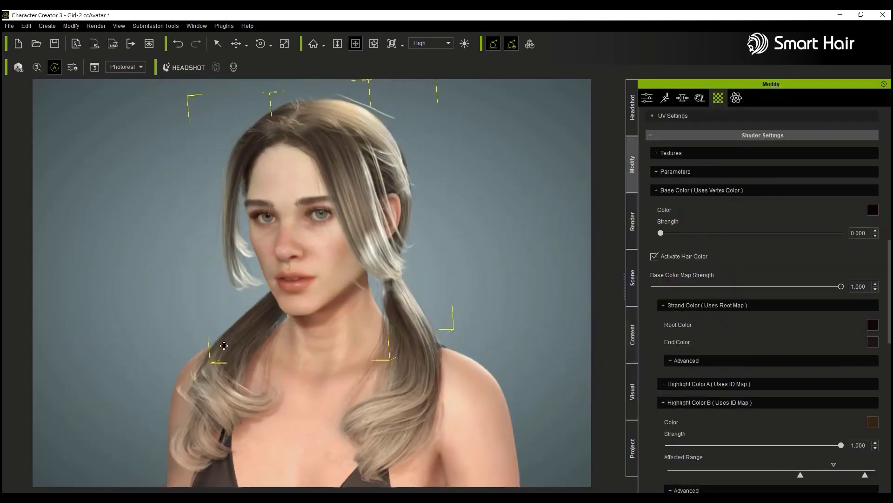